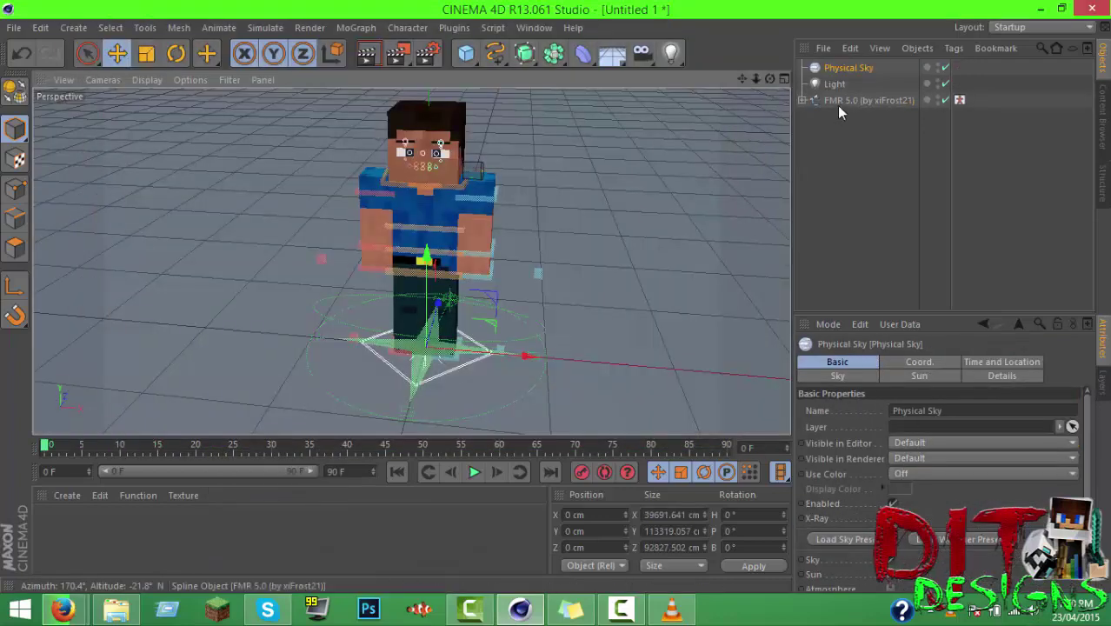
{"action": "left_click", "coordinate": [845, 100]}
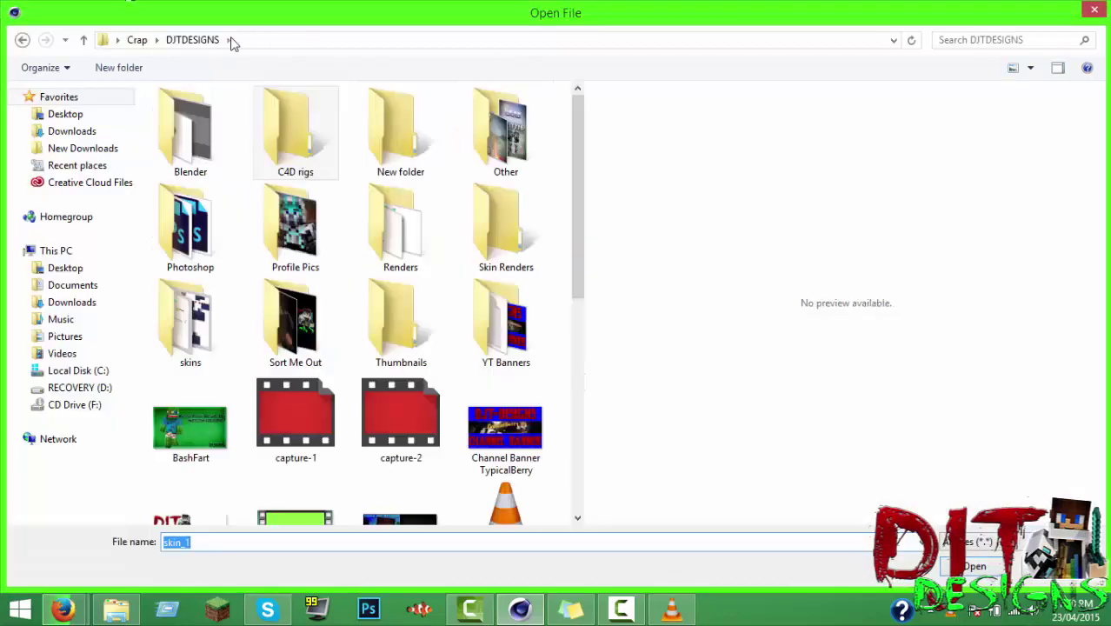
{"action": "double_click", "coordinate": [190, 321]}
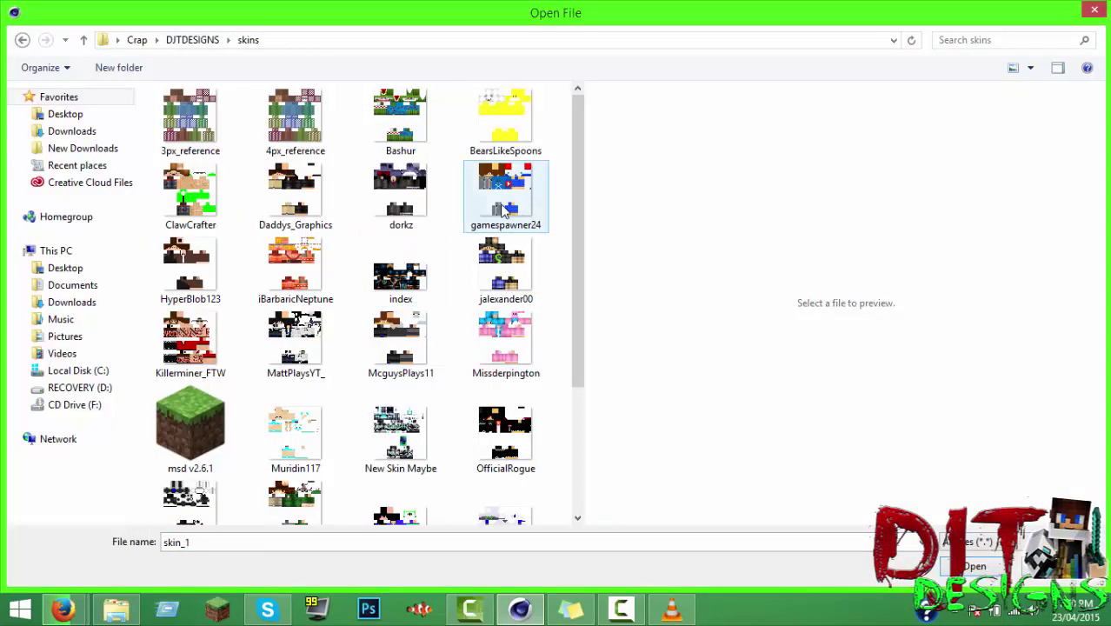
{"action": "scroll", "coordinate": [583, 256], "scroll_direction": "down", "scroll_amount": 2}
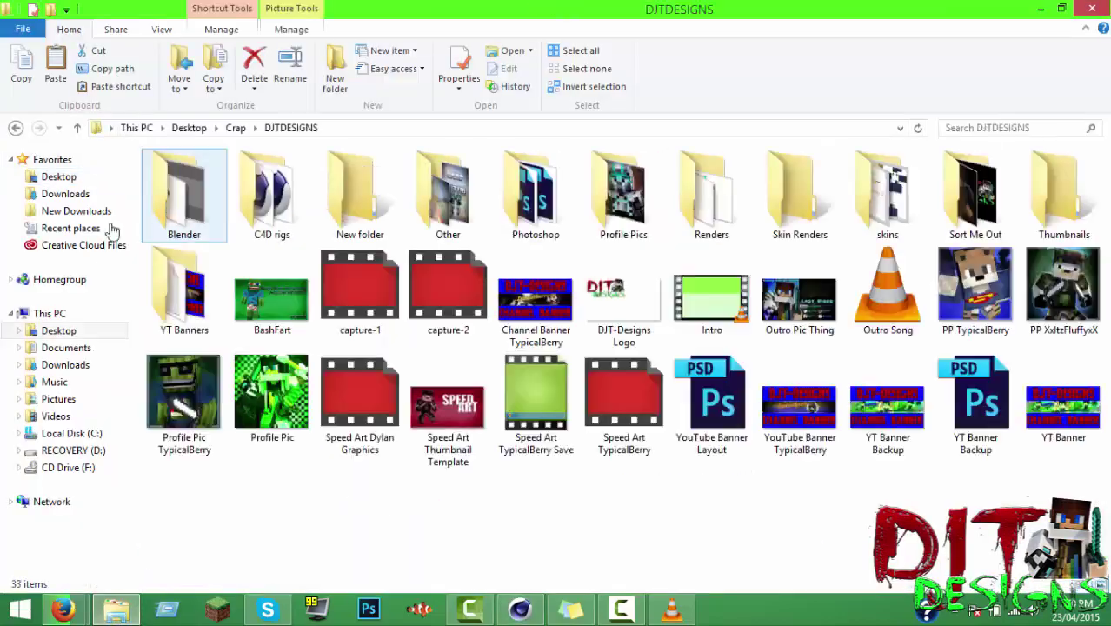
{"action": "double_click", "coordinate": [888, 187]}
{"action": "left_click", "coordinate": [184, 274]}
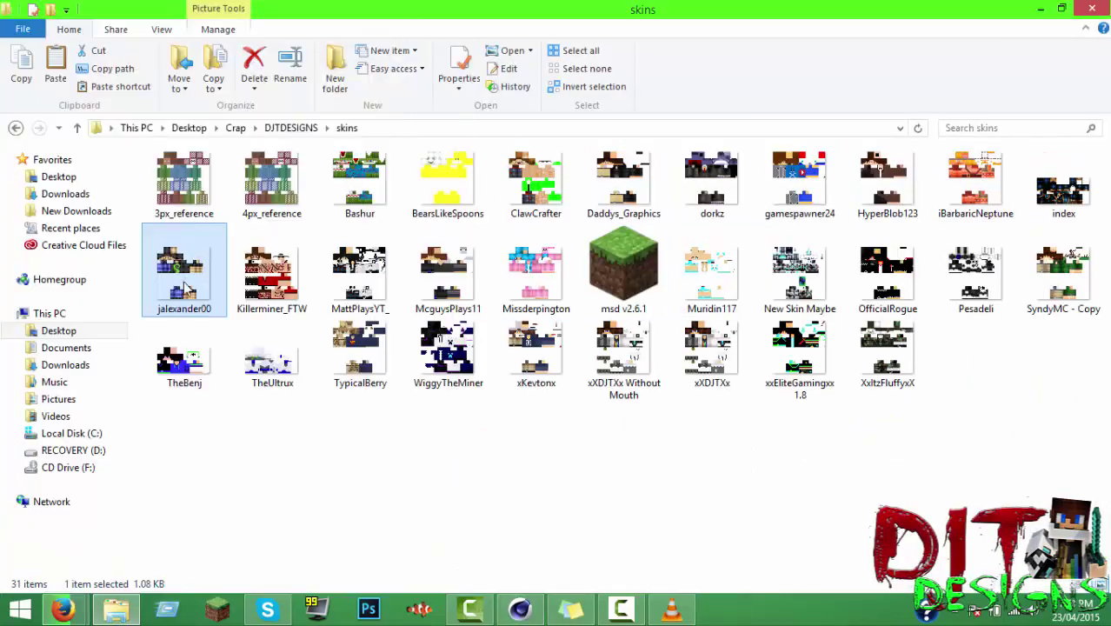
{"action": "double_click", "coordinate": [184, 274]}
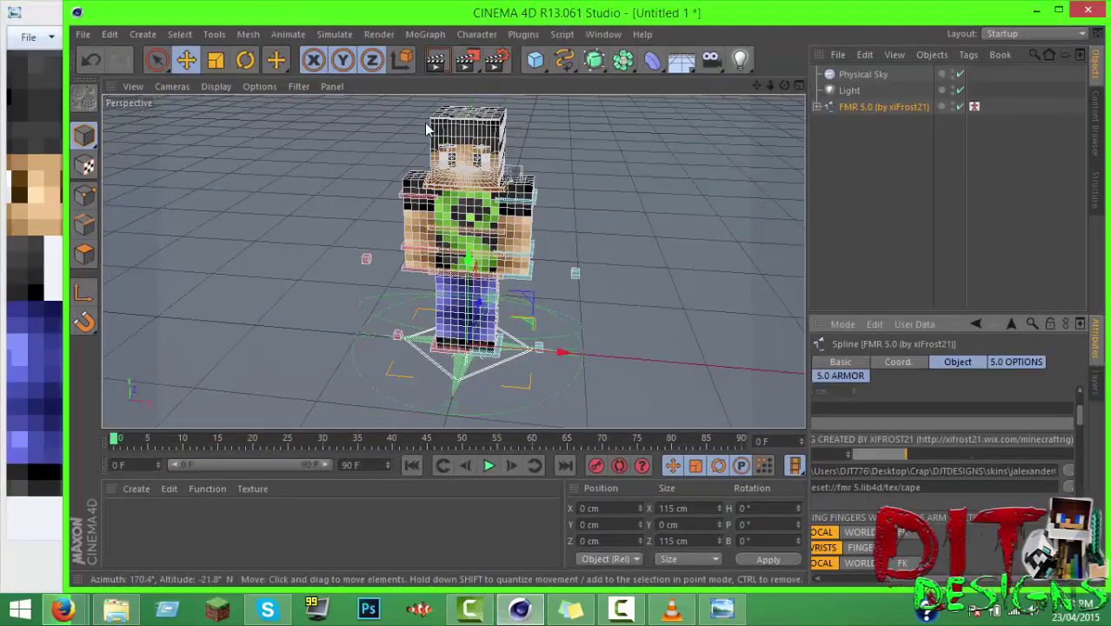
Recolour the rig's right and left pupils brown to match the skin.
{"action": "scroll", "coordinate": [452, 261], "scroll_direction": "up", "scroll_amount": 5}
{"action": "left_click", "coordinate": [822, 468]}
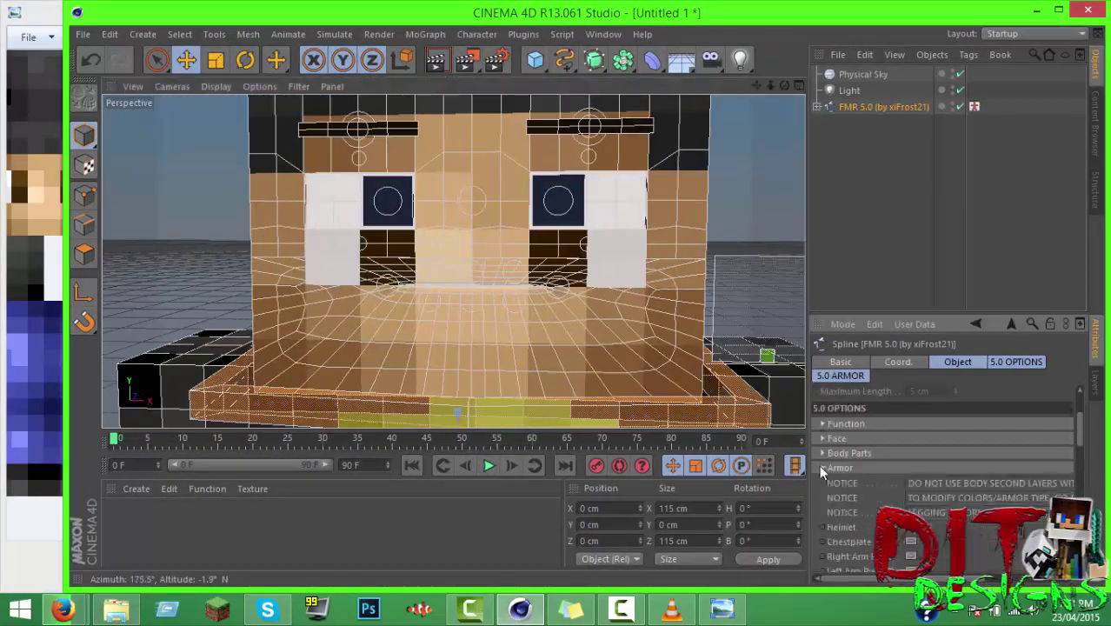
{"action": "left_click", "coordinate": [919, 468]}
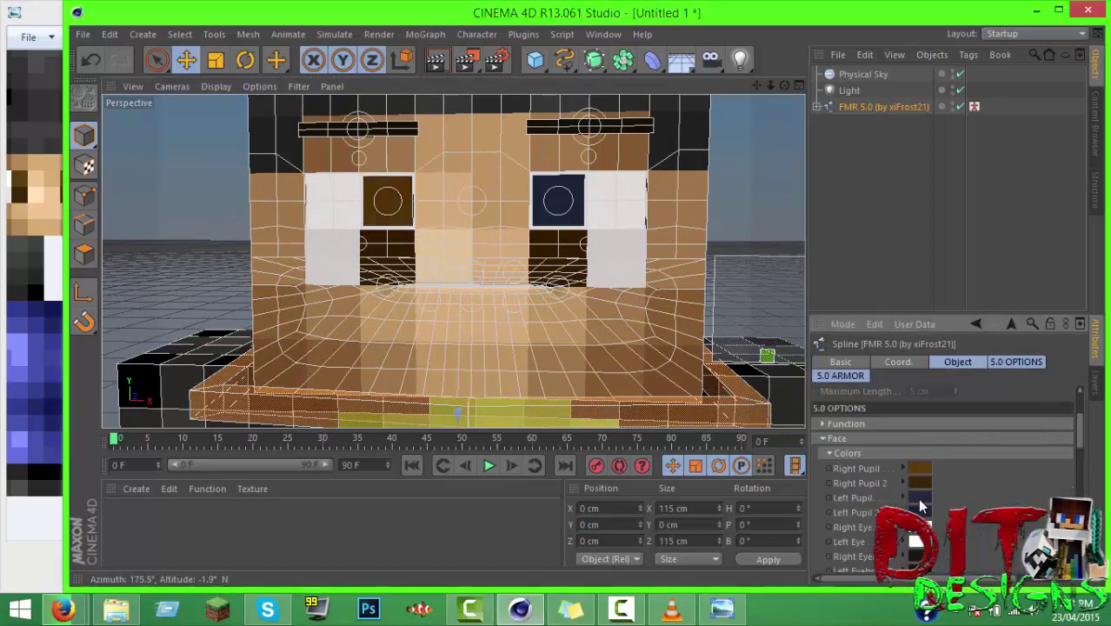
{"action": "left_click", "coordinate": [919, 497]}
{"action": "left_click", "coordinate": [851, 454]}
Set the rig's eye height to -1, its pupils to Doubled and its eyebrows to Off.
{"action": "left_click", "coordinate": [925, 484]}
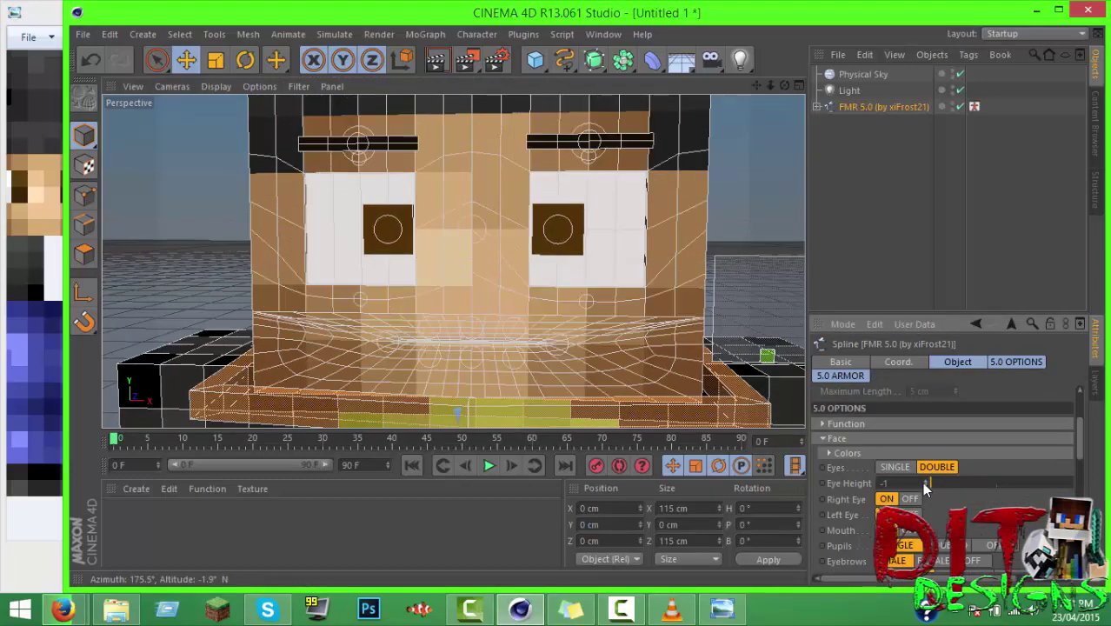
{"action": "left_click", "coordinate": [946, 545]}
{"action": "scroll", "coordinate": [862, 445], "scroll_direction": "down", "scroll_amount": 2}
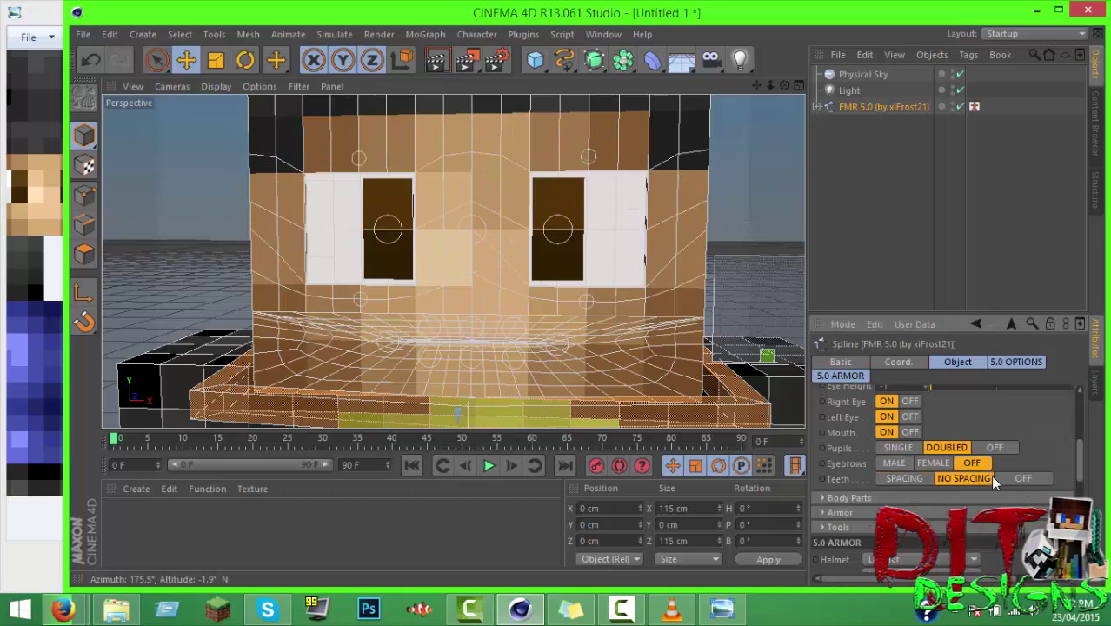
Shape the character's mouth into a slight smile with the mouth control beside the head.
{"action": "scroll", "coordinate": [912, 452], "scroll_direction": "up", "scroll_amount": 3}
{"action": "left_click", "coordinate": [764, 302]}
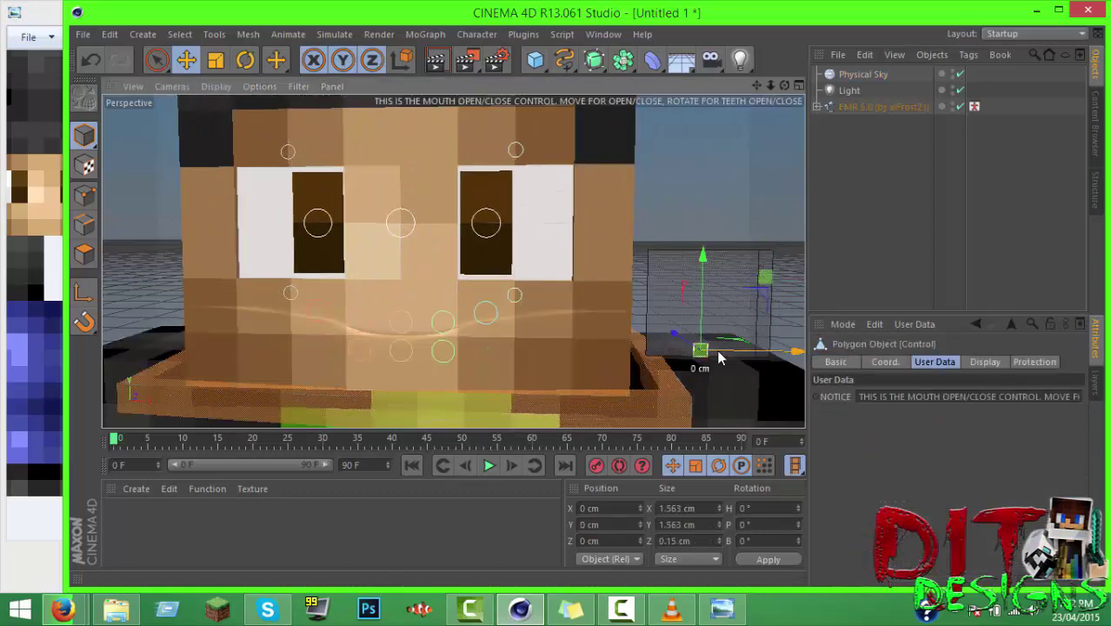
{"action": "scroll", "coordinate": [695, 322], "scroll_direction": "down", "scroll_amount": 8}
Expand the FMR 5.0 rig's hierarchy and select EXTRUDE_meshHead for polygon editing with Live Selection.
{"action": "left_click", "coordinate": [878, 106]}
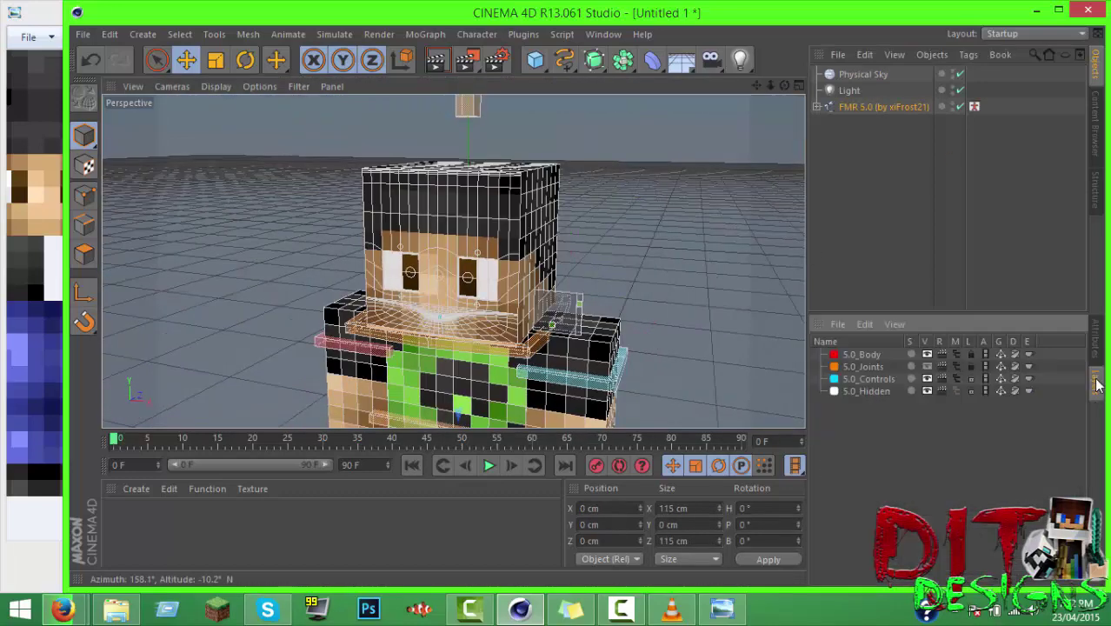
{"action": "left_click", "coordinate": [817, 106]}
{"action": "left_click", "coordinate": [880, 237]}
{"action": "left_click", "coordinate": [86, 222]}
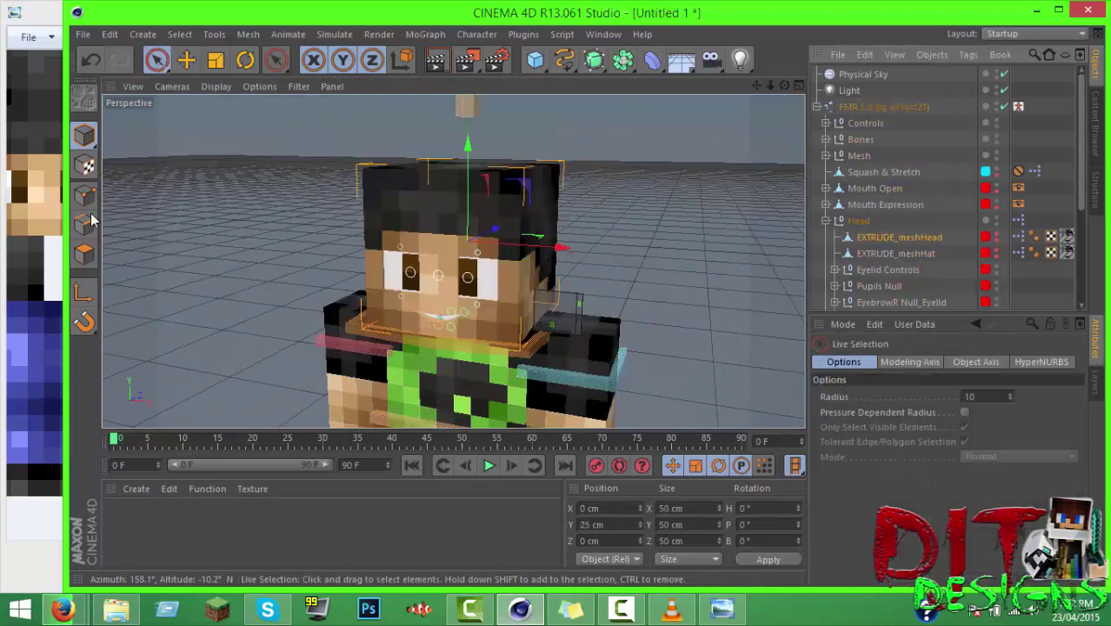
Select the black hair polygons on the head's front, sides, back and top, and extrude them by 1.5 cm.
{"action": "left_click", "coordinate": [368, 247]}
{"action": "left_click_drag", "start_coordinate": [374, 187], "coordinate": [512, 201]}
{"action": "left_click_drag", "start_coordinate": [775, 101], "coordinate": [606, 241]}
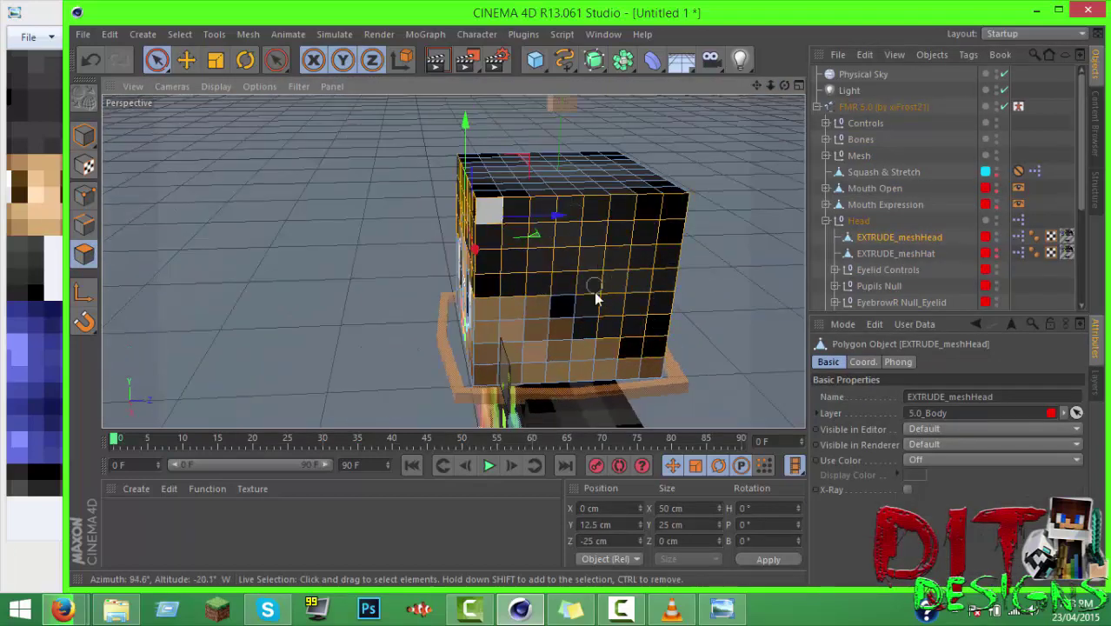
{"action": "left_click_drag", "start_coordinate": [596, 298], "coordinate": [753, 329]}
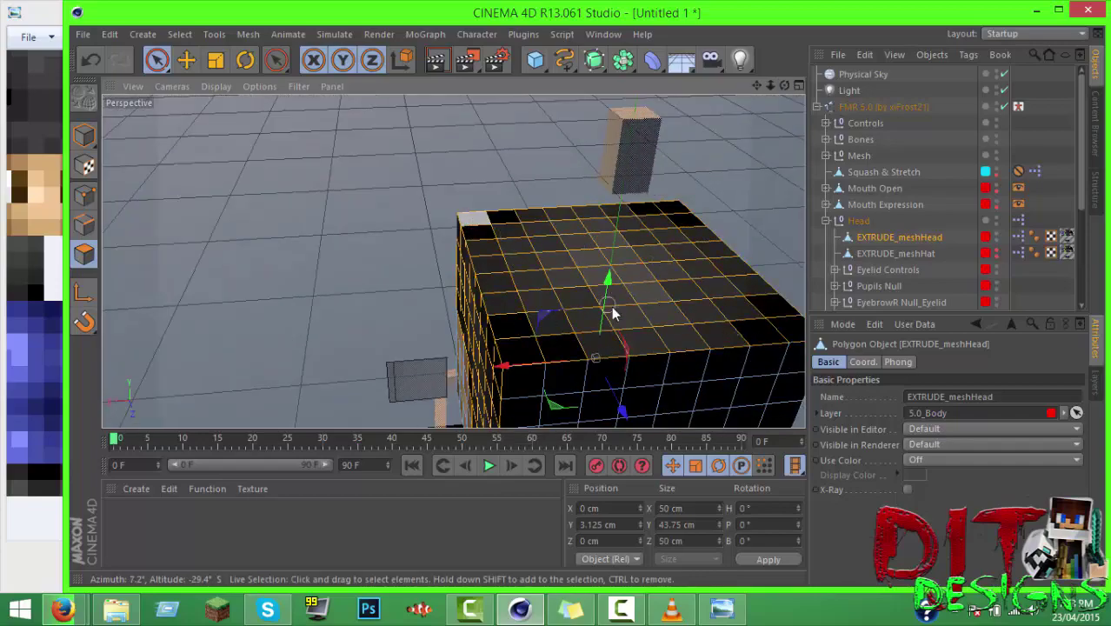
{"action": "left_click_drag", "start_coordinate": [611, 306], "coordinate": [438, 357]}
{"action": "left_click_drag", "start_coordinate": [657, 109], "coordinate": [452, 261]}
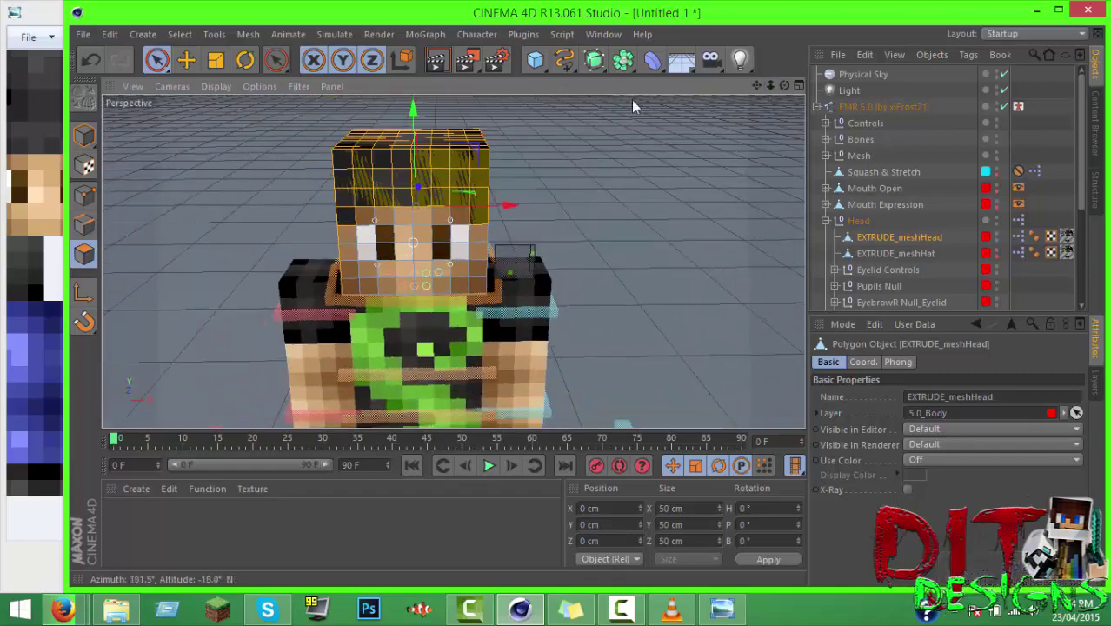
{"action": "key", "text": "d"}
Pick individual hair polygons around the top, front and back of the head and extrude them by 1.5 cm.
{"action": "left_click_drag", "start_coordinate": [774, 86], "coordinate": [160, 65]}
{"action": "left_click", "coordinate": [157, 59]}
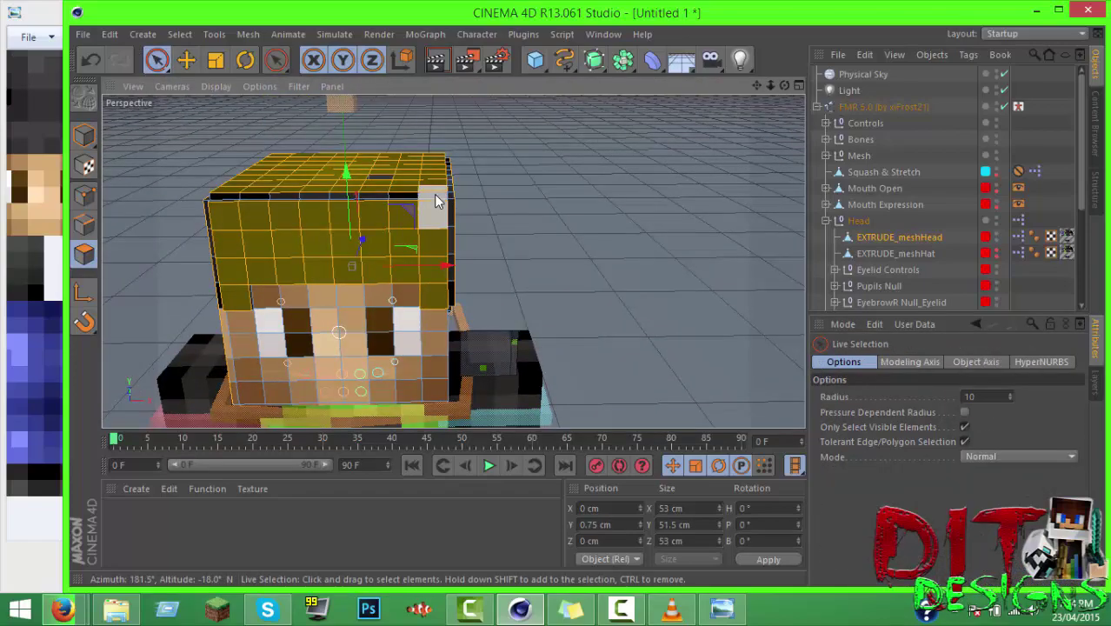
{"action": "left_click_drag", "start_coordinate": [437, 200], "coordinate": [452, 261]}
{"action": "scroll", "coordinate": [452, 261], "scroll_direction": "down", "scroll_amount": 5}
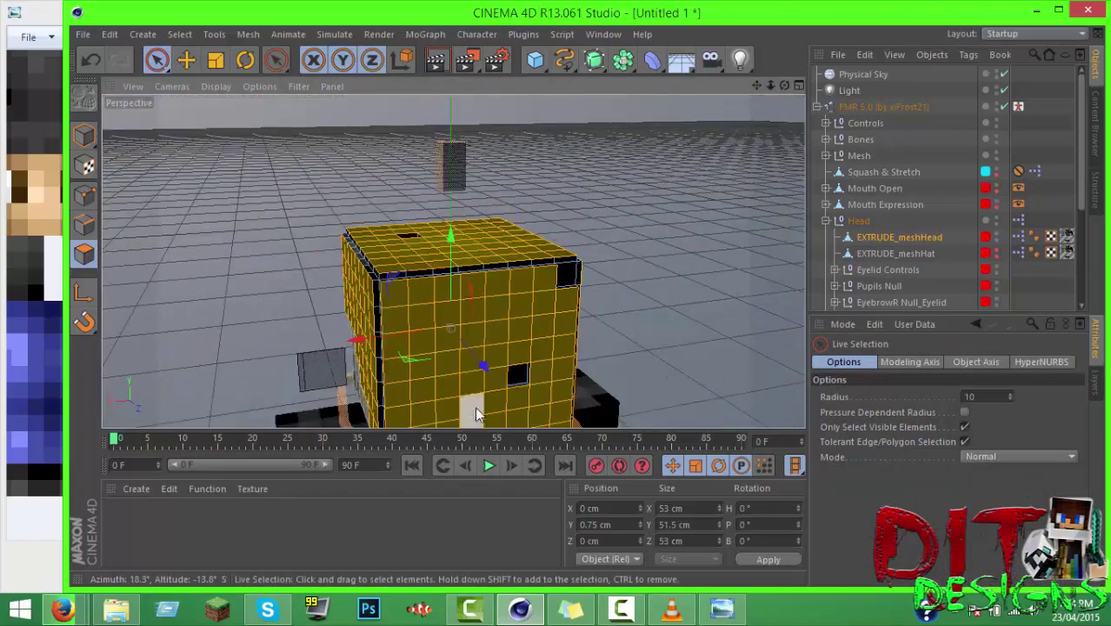
{"action": "left_click", "coordinate": [574, 258]}
{"action": "left_click_drag", "start_coordinate": [574, 257], "coordinate": [487, 312]}
{"action": "key", "text": "d"}
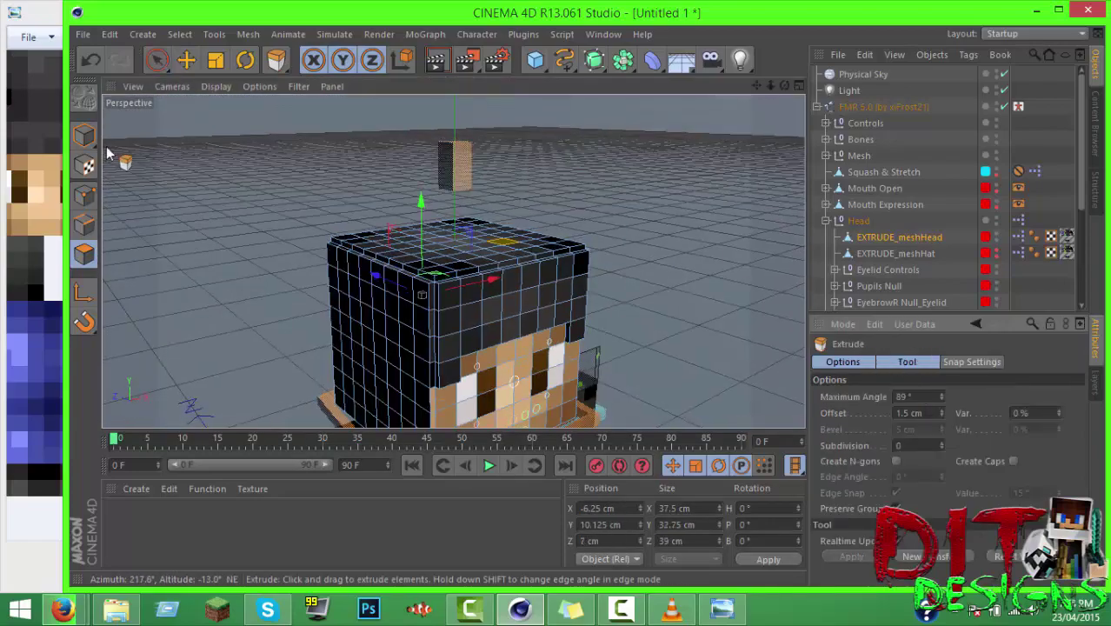
Select the vertical strip of polygons along the front corner of the hair.
{"action": "key", "text": "space"}
{"action": "scroll", "coordinate": [435, 370], "scroll_direction": "up", "scroll_amount": 6}
{"action": "scroll", "coordinate": [435, 371], "scroll_direction": "up", "scroll_amount": 3}
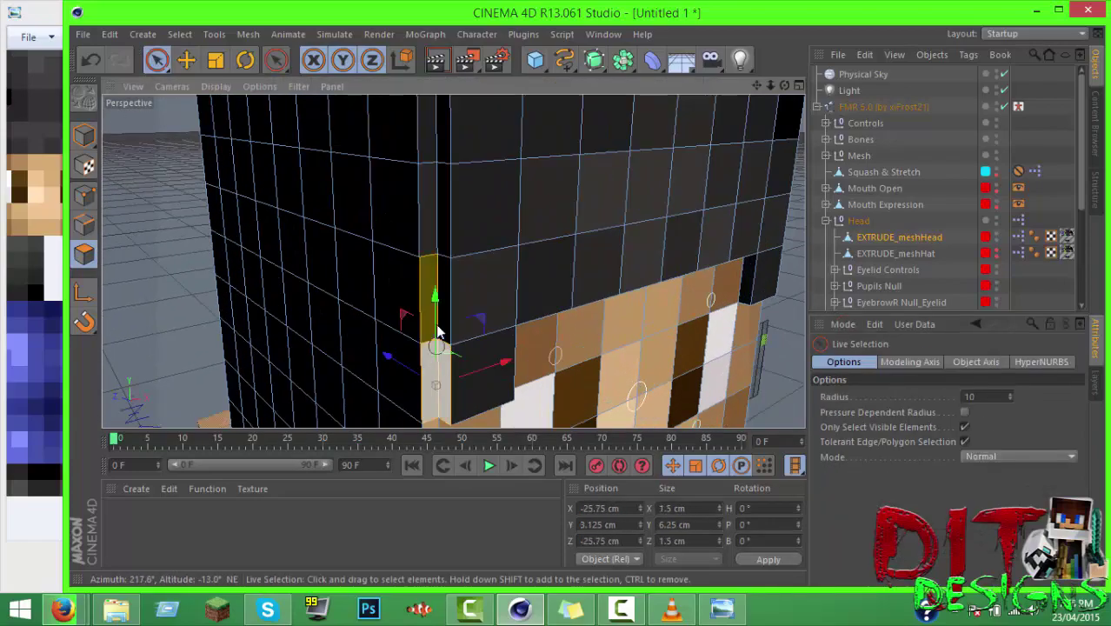
{"action": "scroll", "coordinate": [435, 370], "scroll_direction": "down", "scroll_amount": 5}
{"action": "key", "text": "e"}
Collapse the rig's hierarchy and open its Visual Selector.
{"action": "left_click", "coordinate": [826, 221]}
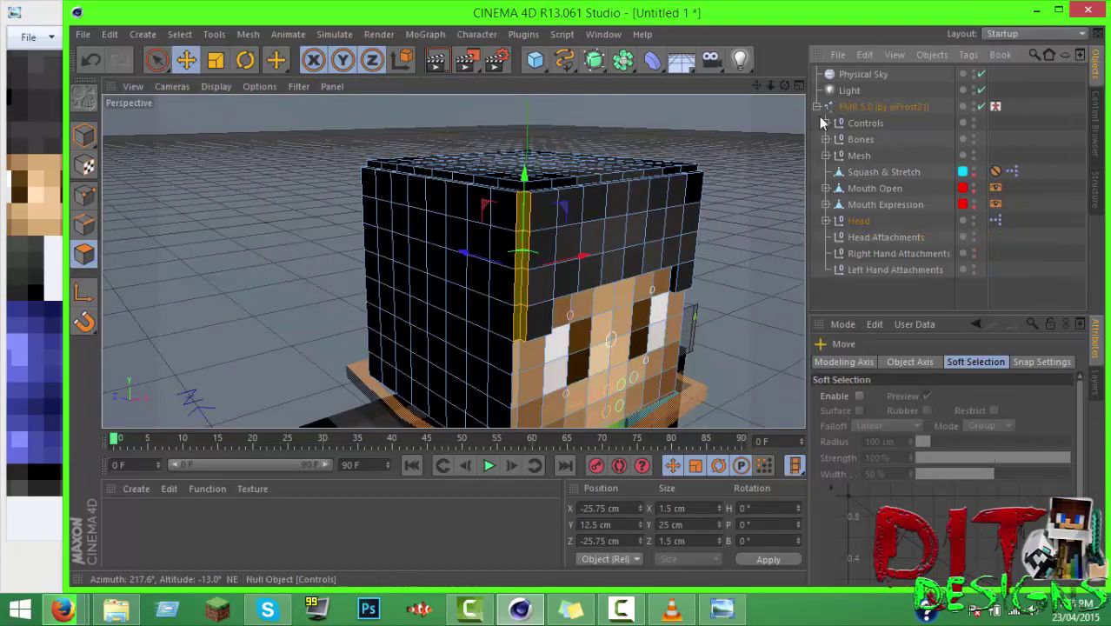
{"action": "left_click", "coordinate": [817, 106]}
{"action": "double_click", "coordinate": [1018, 106]}
Rotate both arms outward from the shoulders, the right one to about H -6°, P -39°, B 8°.
{"action": "key", "text": "r"}
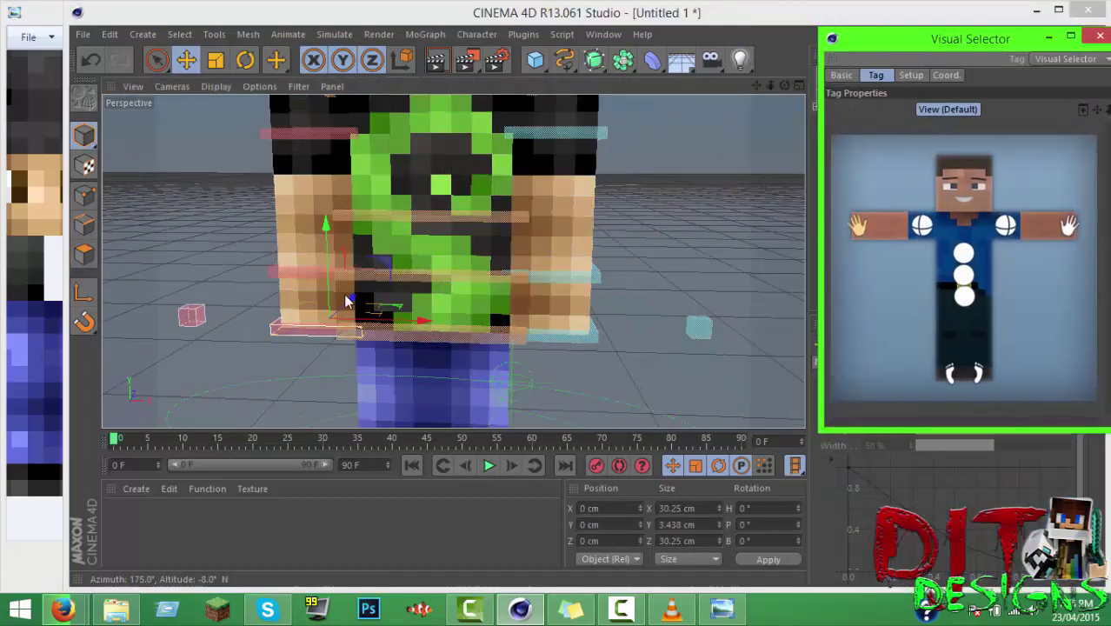
{"action": "left_click", "coordinate": [309, 132]}
{"action": "left_click_drag", "start_coordinate": [313, 157], "coordinate": [347, 169]}
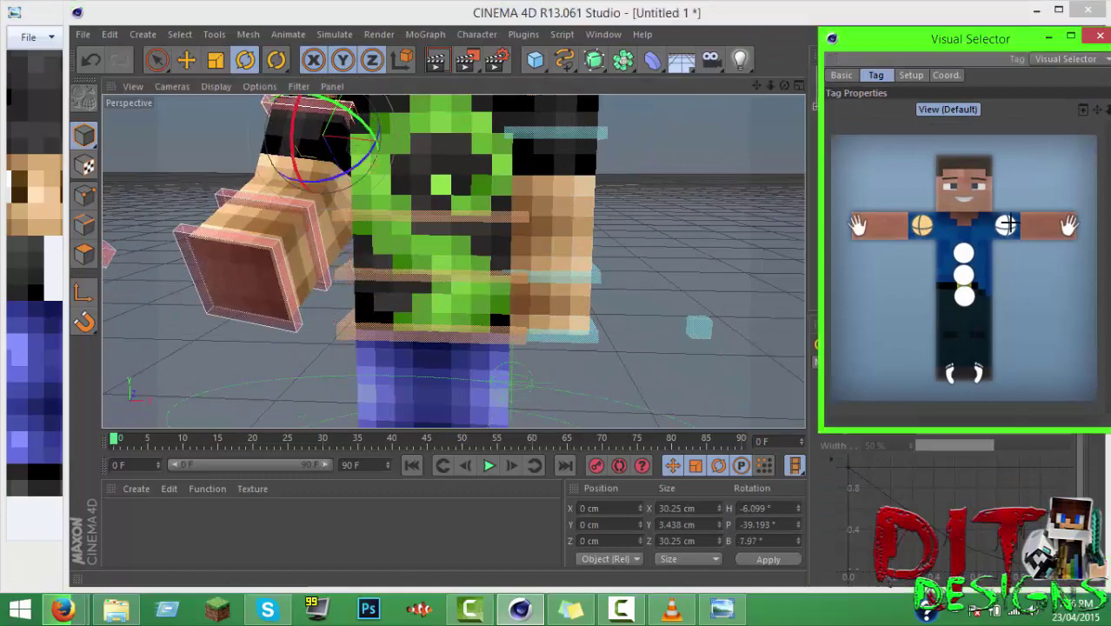
{"action": "left_click", "coordinate": [860, 233]}
{"action": "key", "text": "e"}
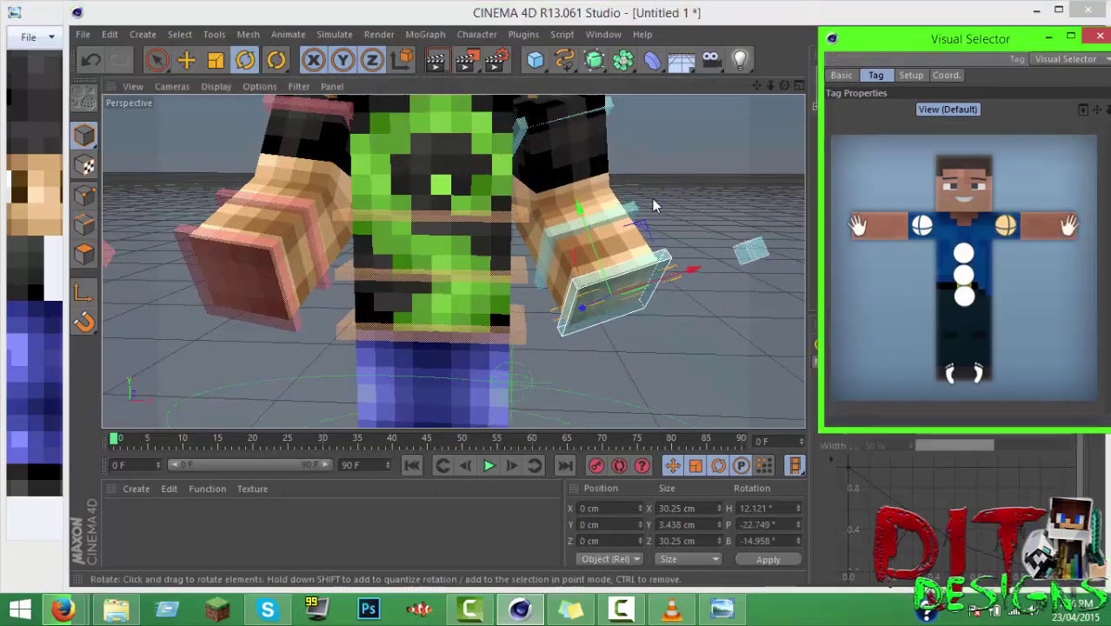
Move the foot and knee controls to bend the legs into a walking stance.
{"action": "scroll", "coordinate": [452, 261], "scroll_direction": "down", "scroll_amount": 5}
{"action": "left_click", "coordinate": [952, 372]}
{"action": "left_click_drag", "start_coordinate": [493, 376], "coordinate": [520, 312]}
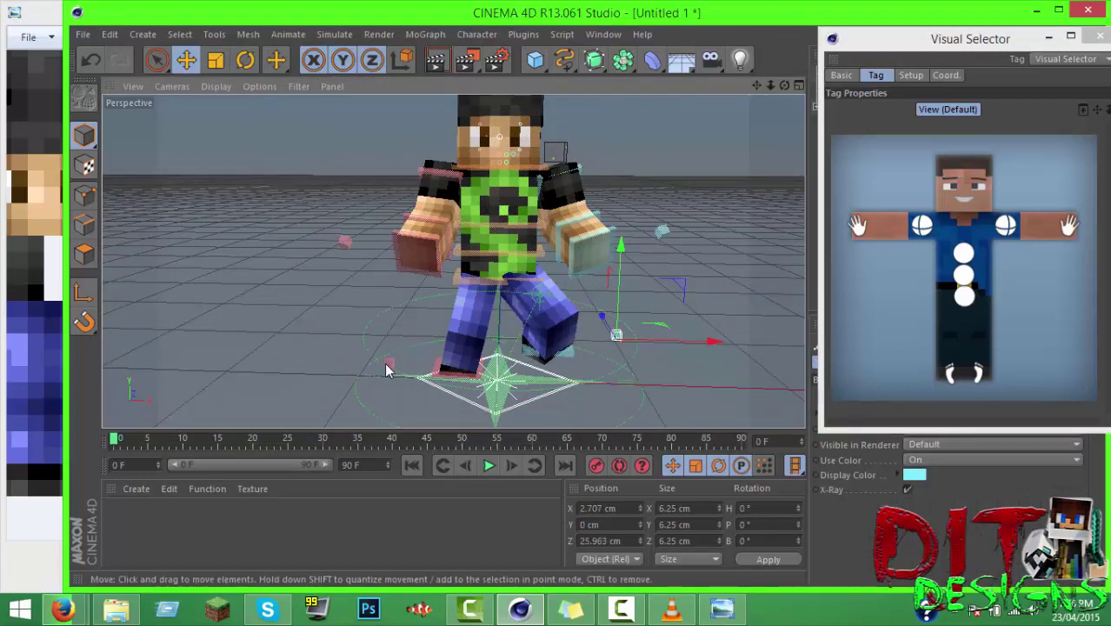
Rotate the torso using the middle spine control in the Visual Selector.
{"action": "left_click", "coordinate": [963, 277]}
{"action": "key", "text": "r"}
{"action": "left_click_drag", "start_coordinate": [460, 221], "coordinate": [446, 237]}
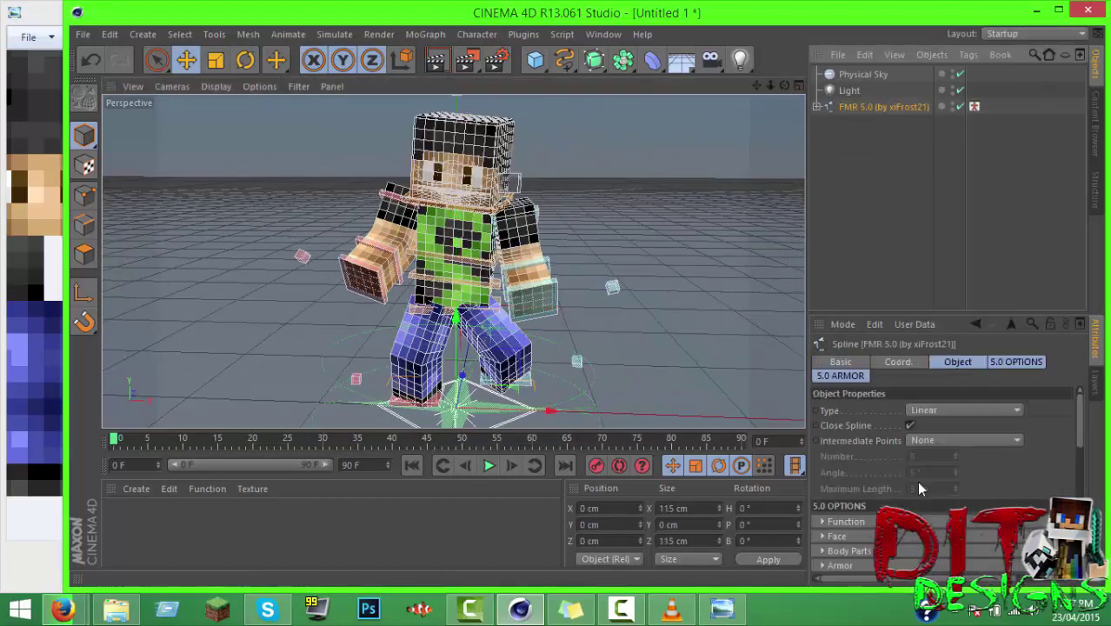
Enable held tools on the rig, including a sword in the left hand, and render the scene to the Picture Viewer.
{"action": "scroll", "coordinate": [917, 480], "scroll_direction": "down", "scroll_amount": 3}
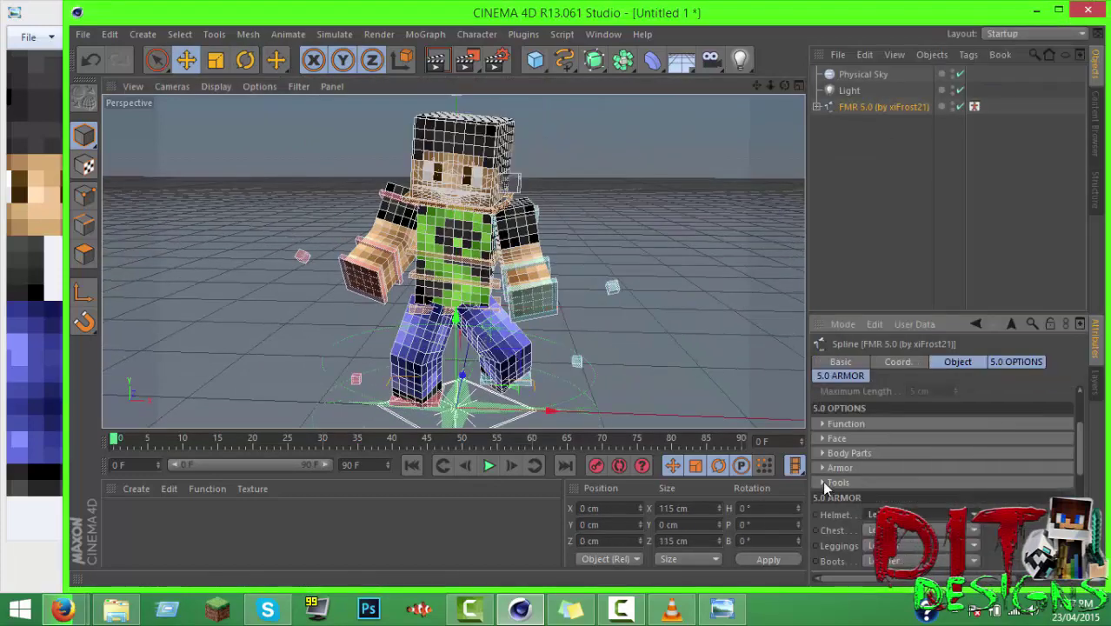
{"action": "left_click", "coordinate": [822, 481]}
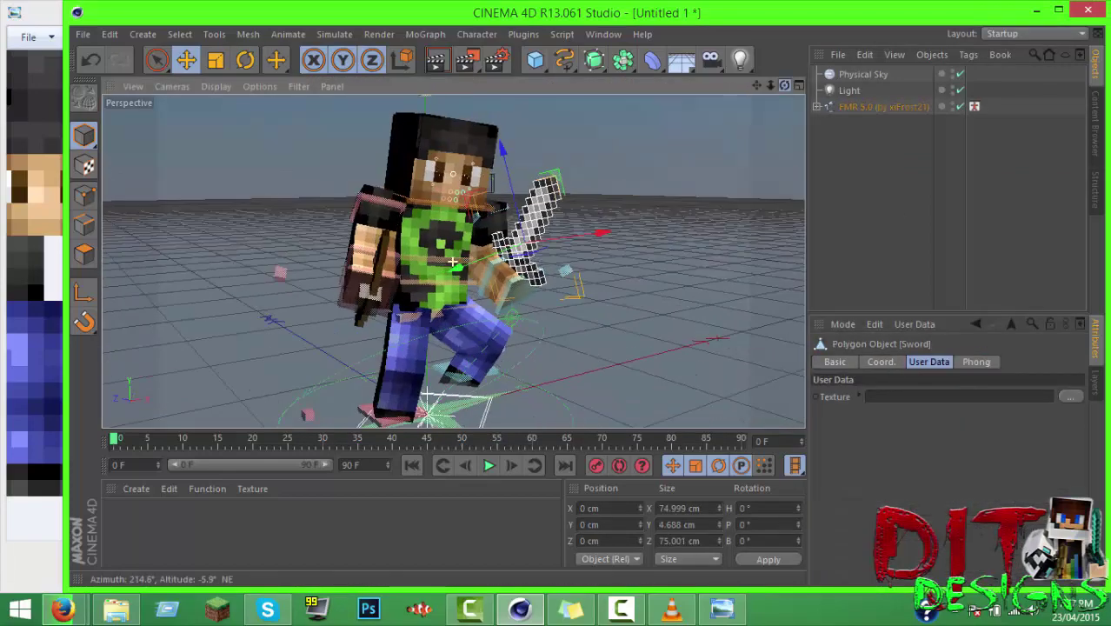
{"action": "key", "text": "shift+r"}
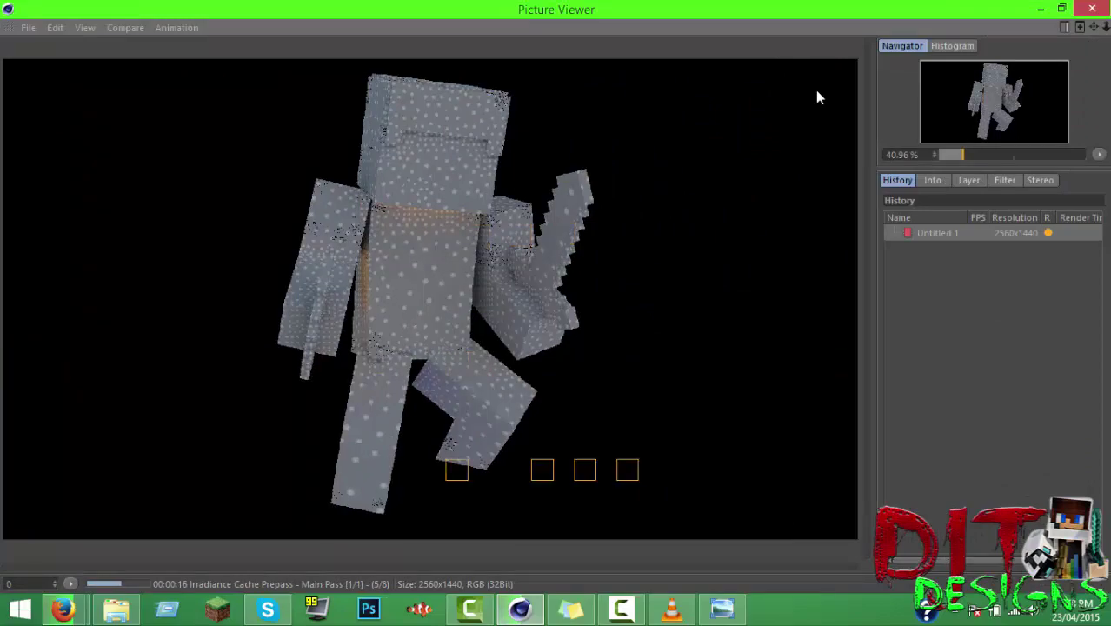
{"action": "mouse_move", "coordinate": [129, 559]}
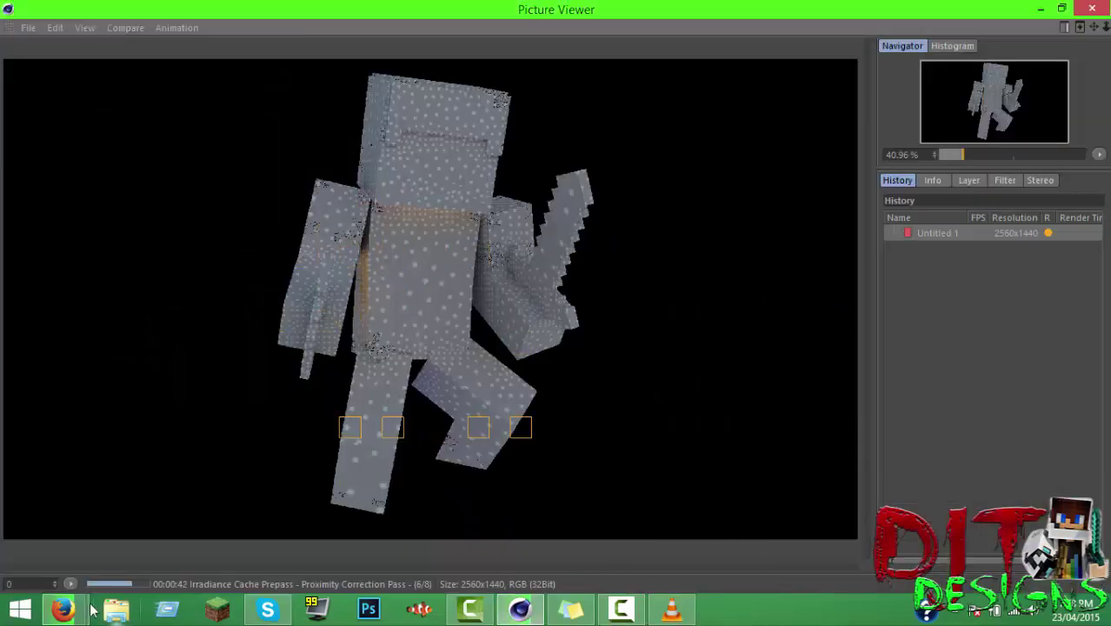
{"action": "left_click", "coordinate": [83, 610]}
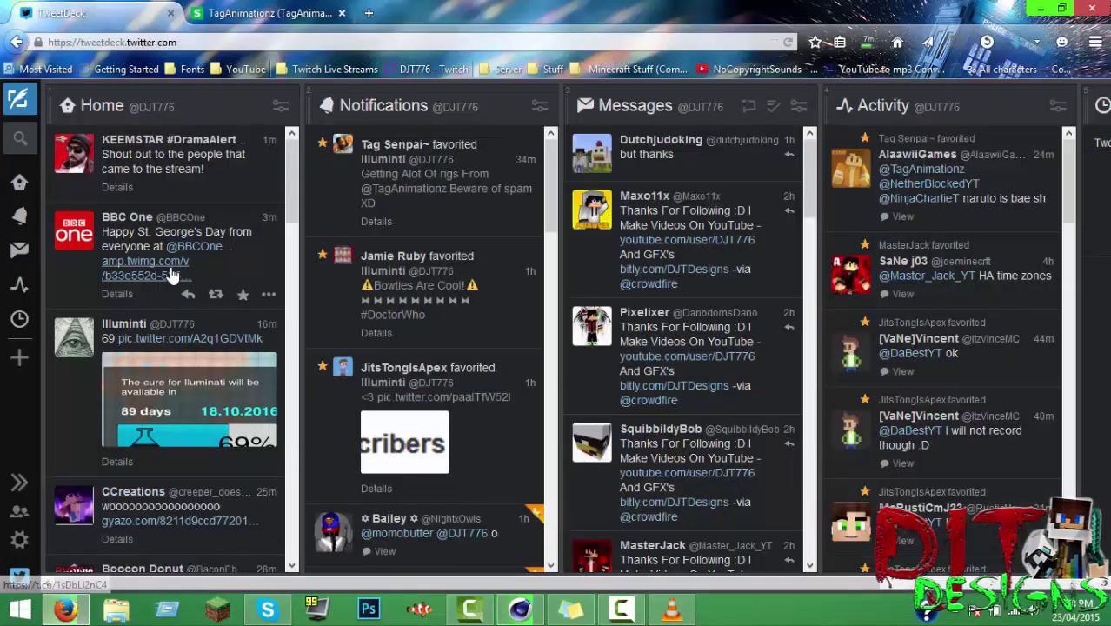
{"action": "key", "text": "alt+Tab"}
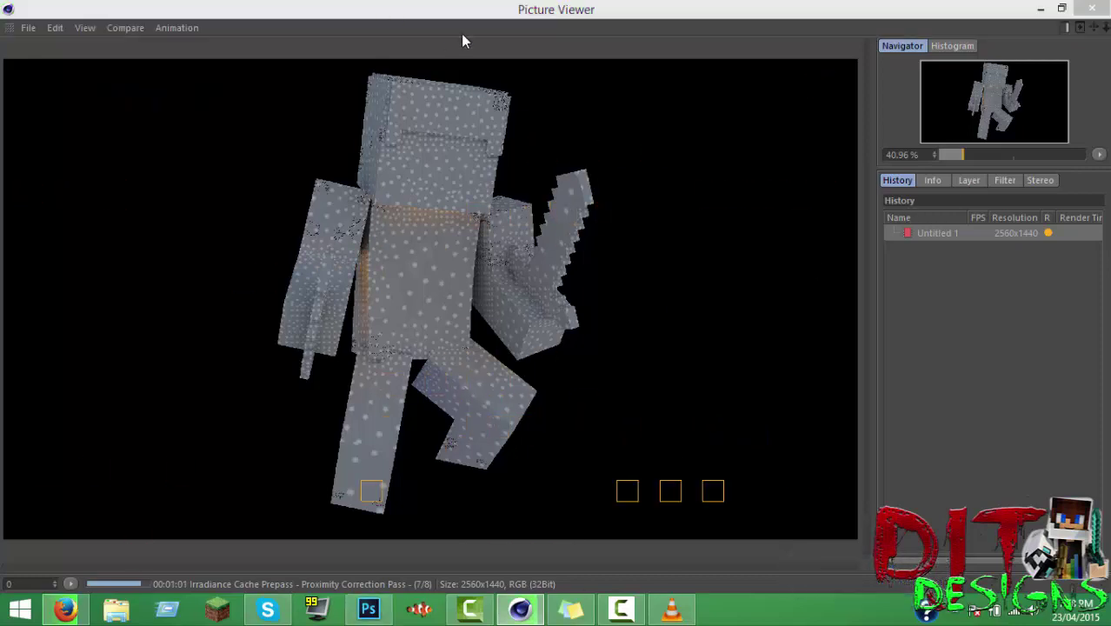
{"action": "left_click", "coordinate": [467, 8]}
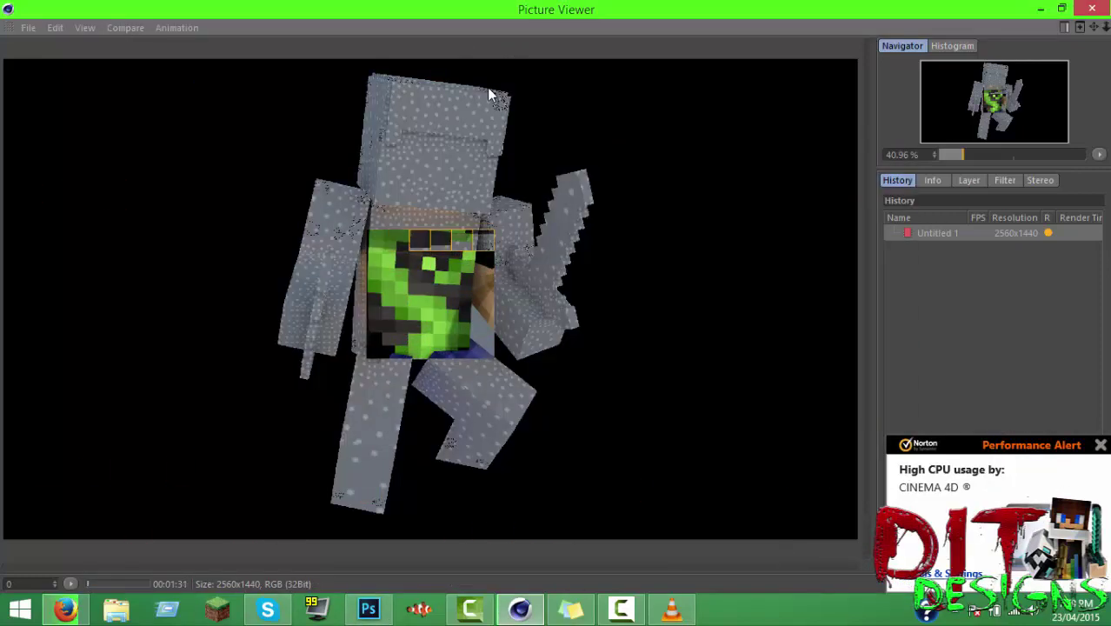
{"action": "key", "text": "alt+Tab"}
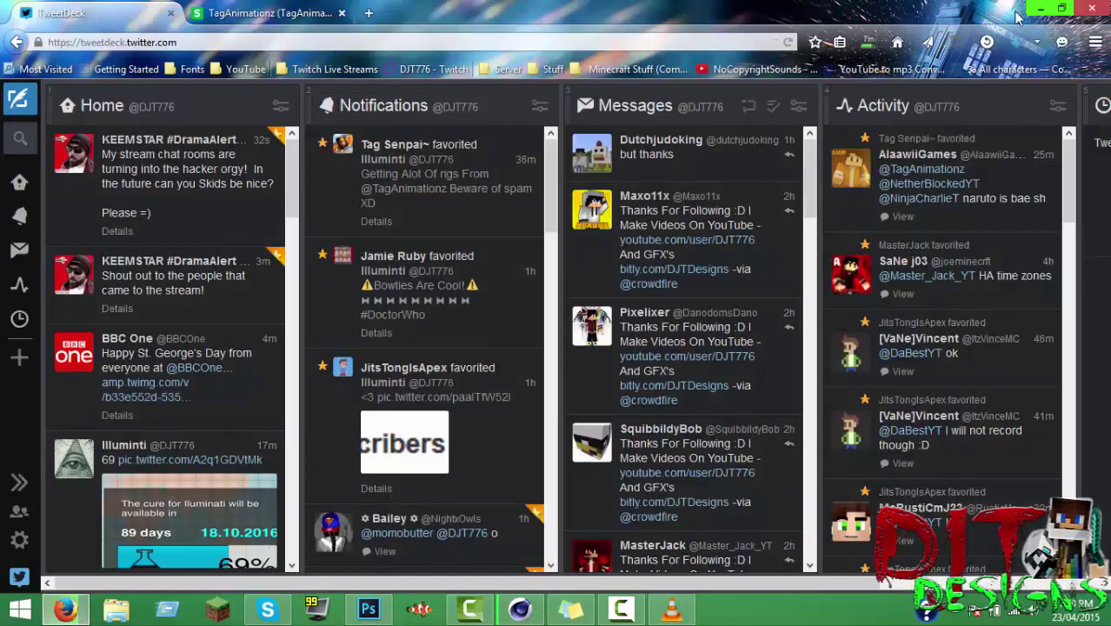
{"action": "left_click", "coordinate": [1041, 8]}
Switch to Photoshop and browse through the DJTDESIGNS shortcut to the GFX Packs folder, selecting DJT-Designs YouTube Banner and DJTPack V1 for opening.
{"action": "left_click", "coordinate": [519, 608]}
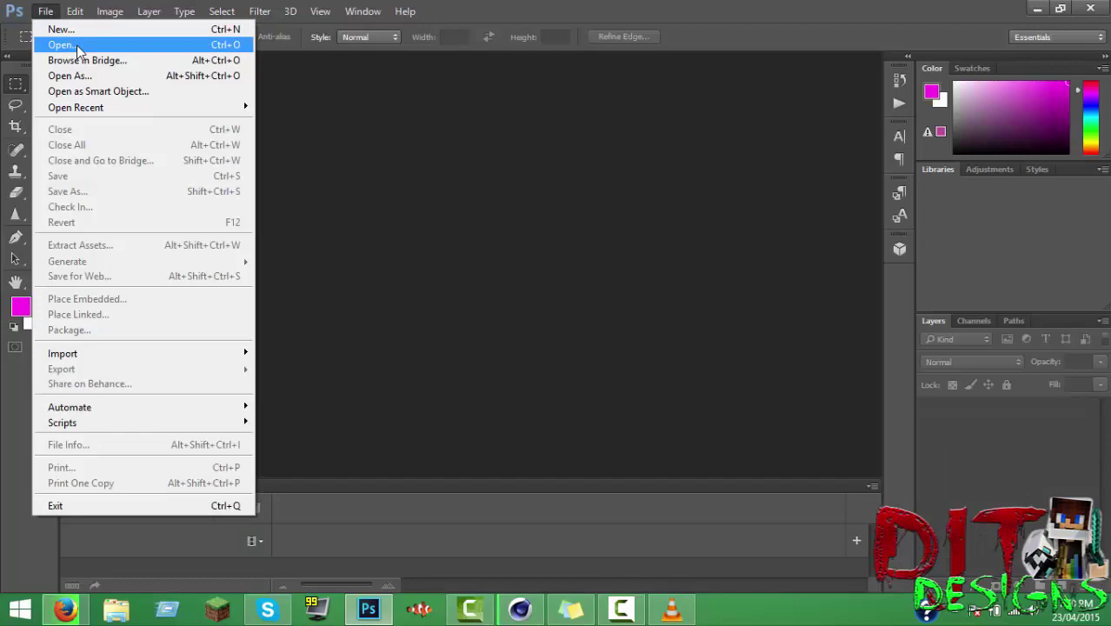
{"action": "left_click", "coordinate": [44, 43]}
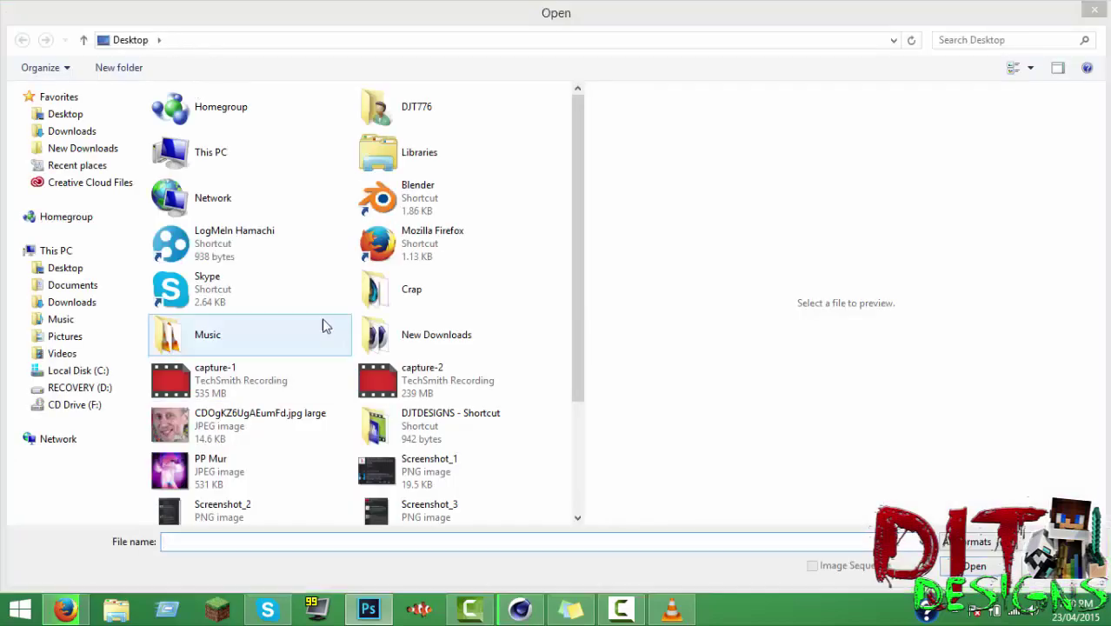
{"action": "double_click", "coordinate": [446, 418]}
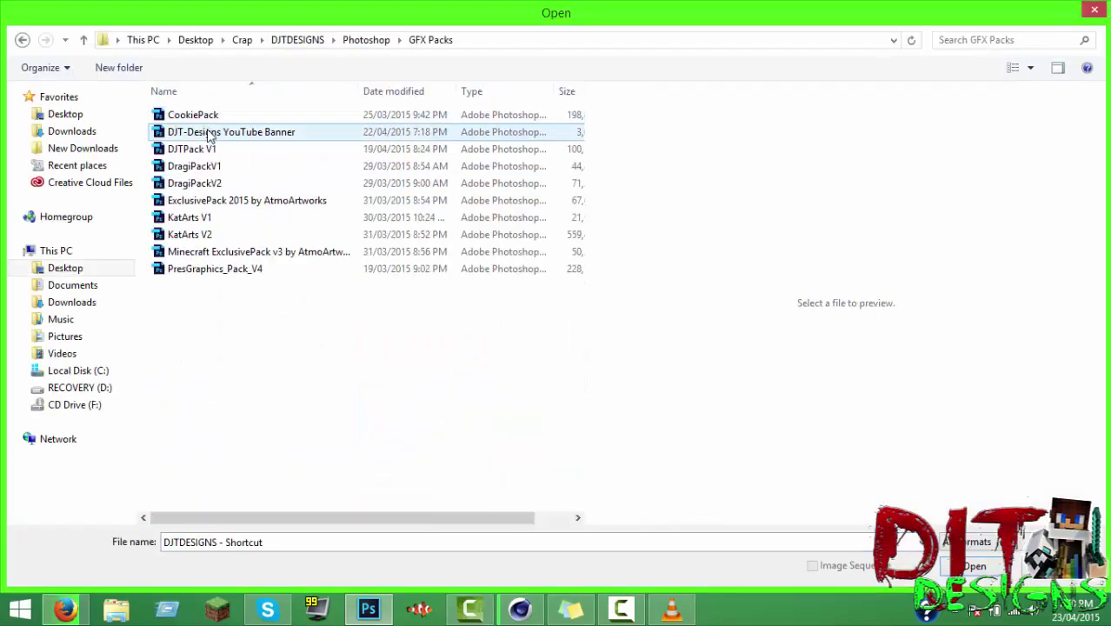
{"action": "left_click", "coordinate": [213, 144]}
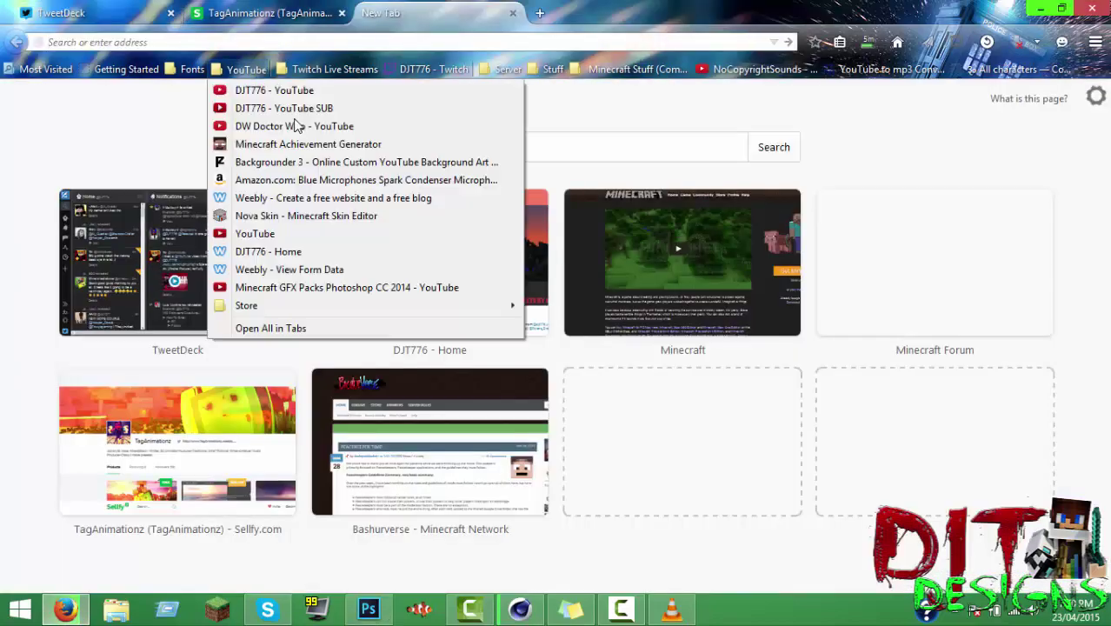
Review the submitted design requests in the Weebly form data in the browser.
{"action": "left_click", "coordinate": [228, 69]}
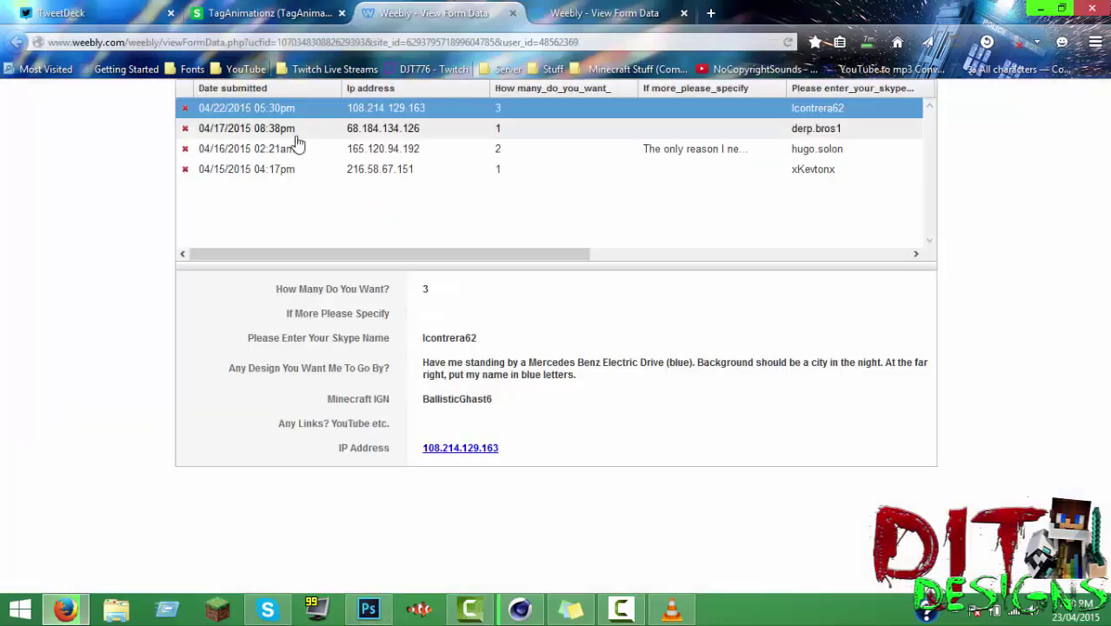
{"action": "left_click", "coordinate": [290, 130]}
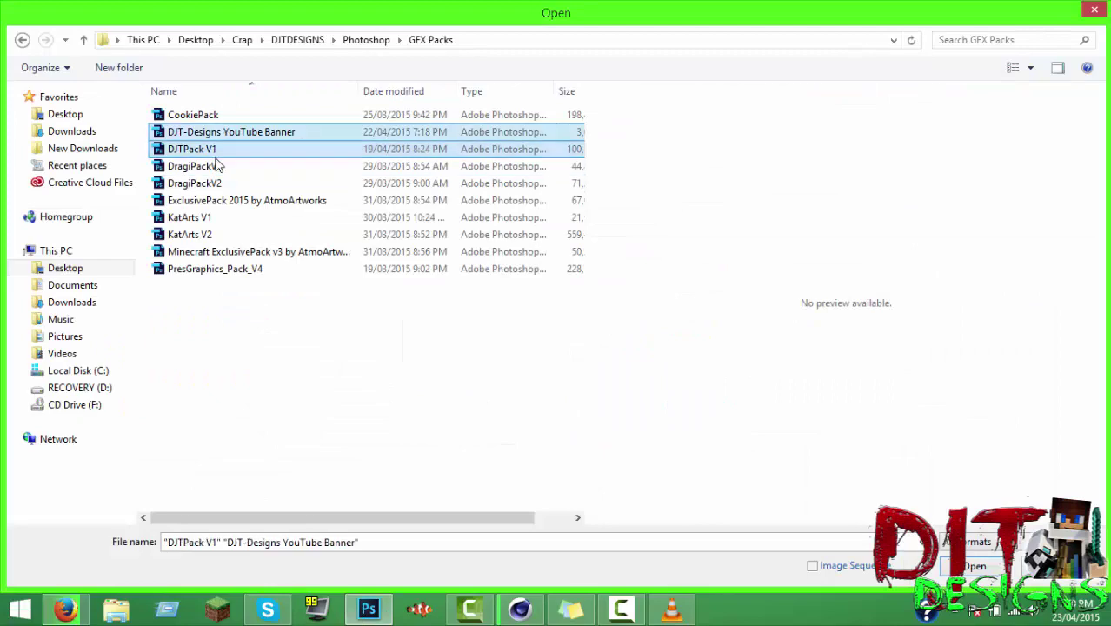
Add ExclusivePack 2015 by AtmoArtworks to the selected banner and pack files and open them in Photoshop.
{"action": "left_click", "coordinate": [189, 234], "text": "ctrl"}
{"action": "left_click", "coordinate": [247, 200], "text": "ctrl"}
{"action": "left_click", "coordinate": [190, 233], "text": "ctrl"}
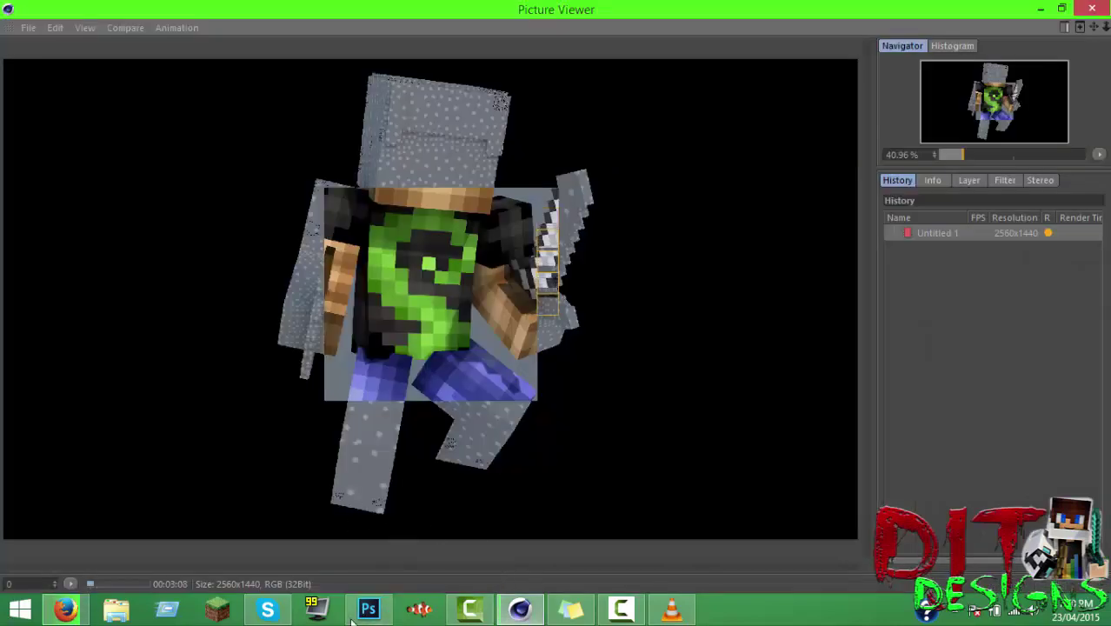
{"action": "left_click", "coordinate": [364, 611]}
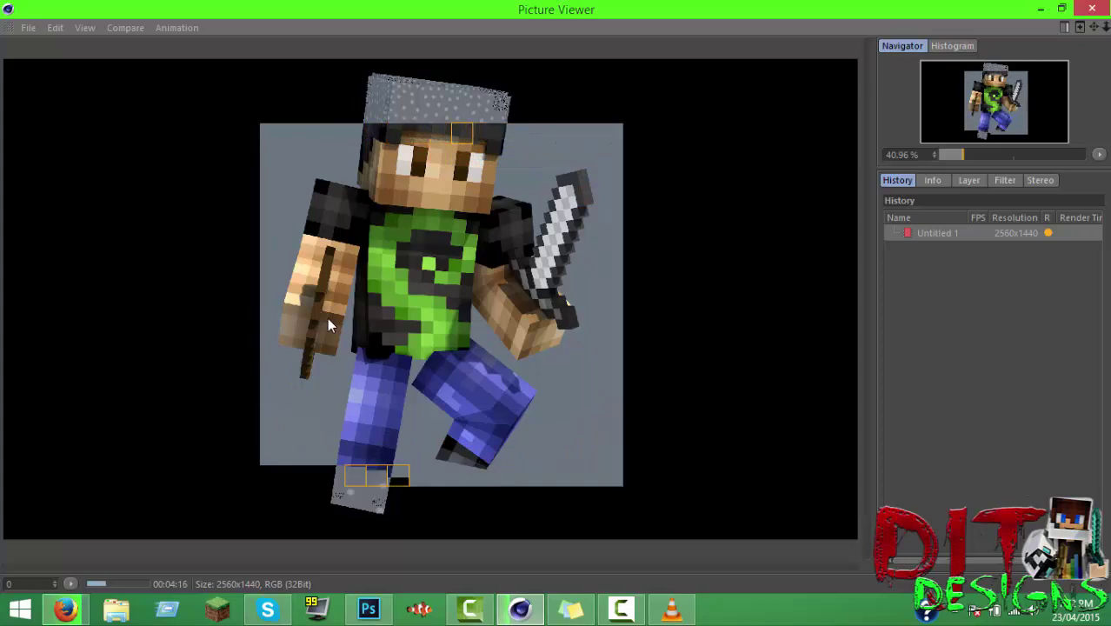
Save the finished Picture Viewer render to the Renders folder under the same name as the skin file.
{"action": "right_click", "coordinate": [800, 250]}
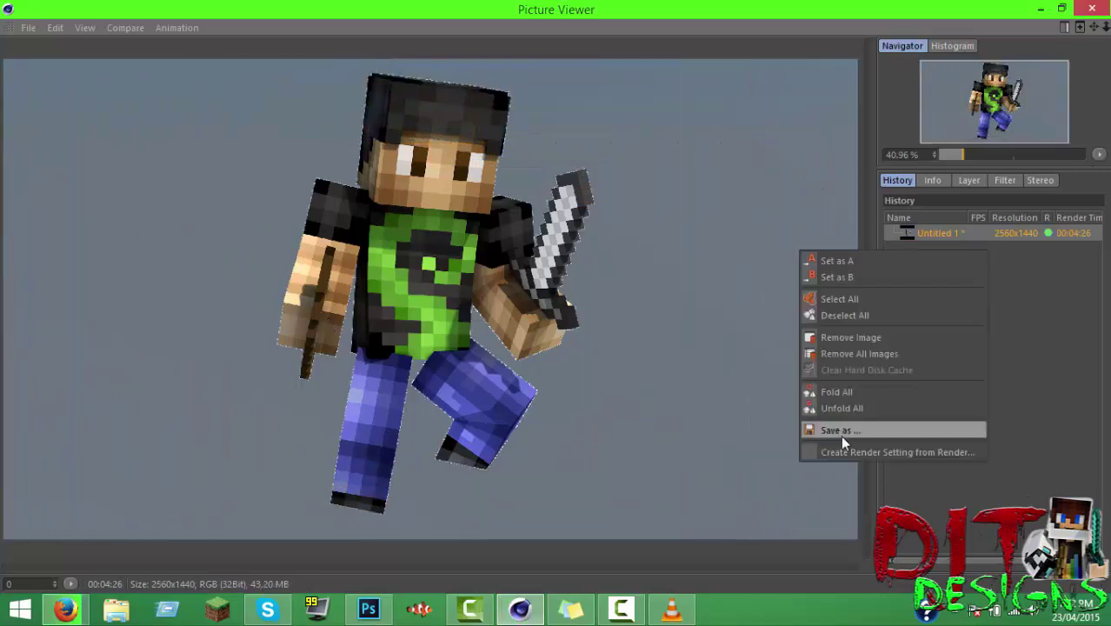
{"action": "left_click", "coordinate": [845, 427]}
{"action": "key", "text": "Return"}
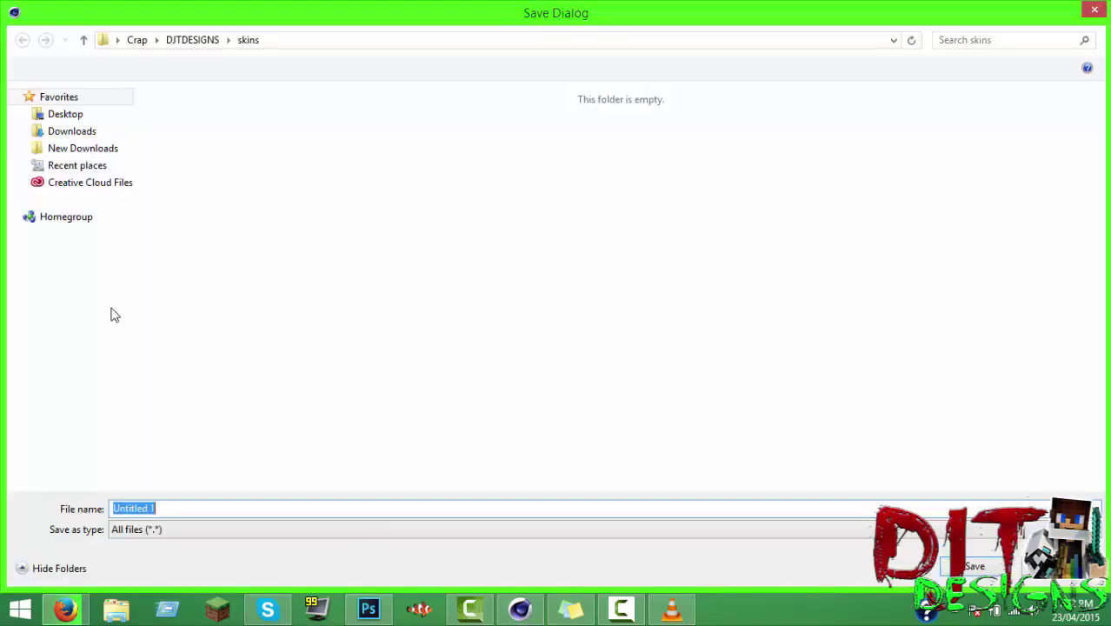
{"action": "left_click", "coordinate": [188, 249]}
{"action": "left_click", "coordinate": [228, 40]}
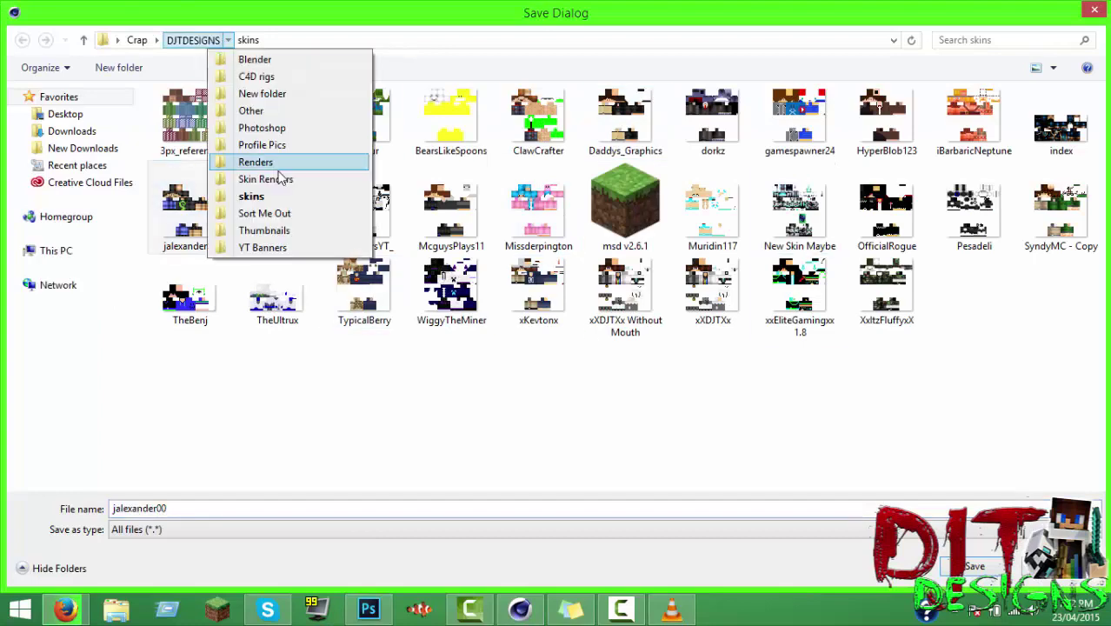
{"action": "left_click", "coordinate": [256, 162]}
{"action": "left_click", "coordinate": [971, 568]}
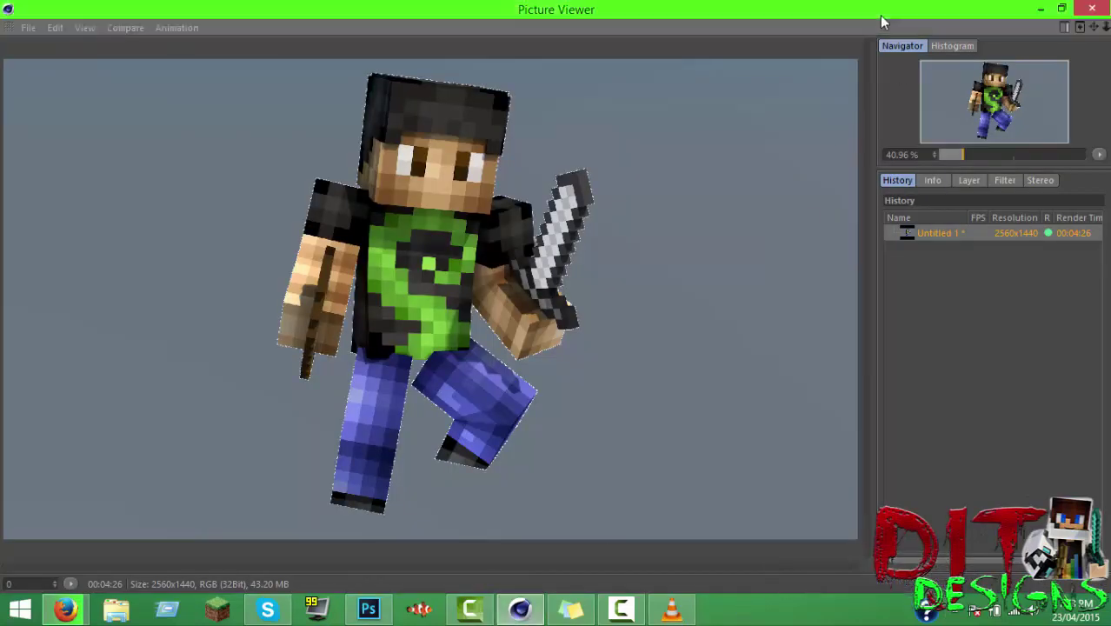
Return to Photoshop and create a new profile picture document named PP followed by the skin's name, checking the name in the skins folder.
{"action": "left_click", "coordinate": [1040, 9]}
{"action": "left_click", "coordinate": [520, 608]}
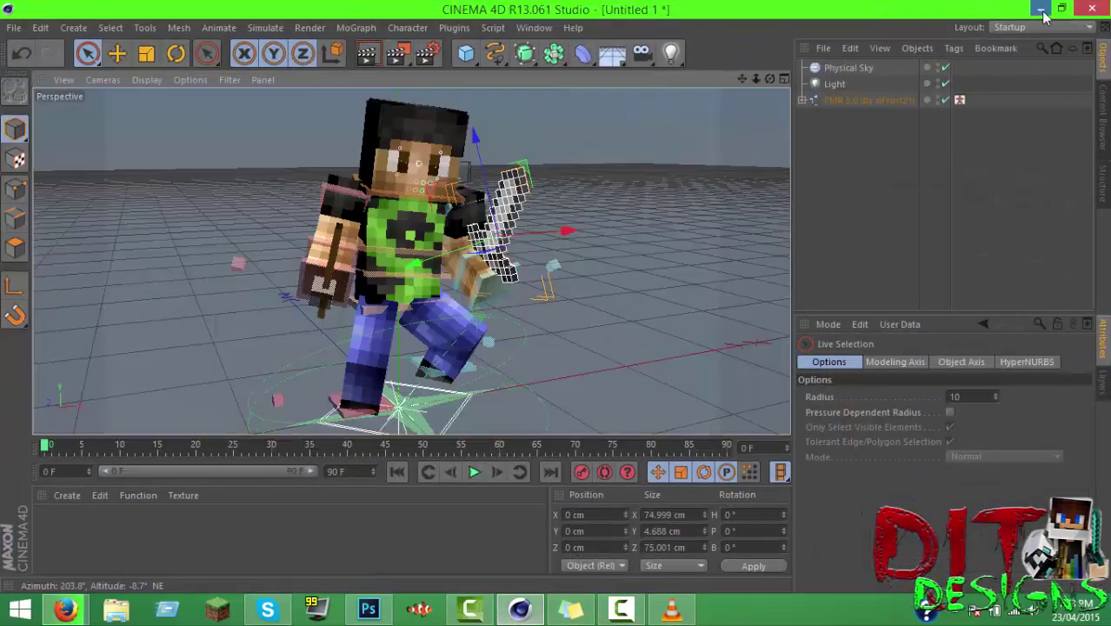
{"action": "left_click", "coordinate": [1040, 7]}
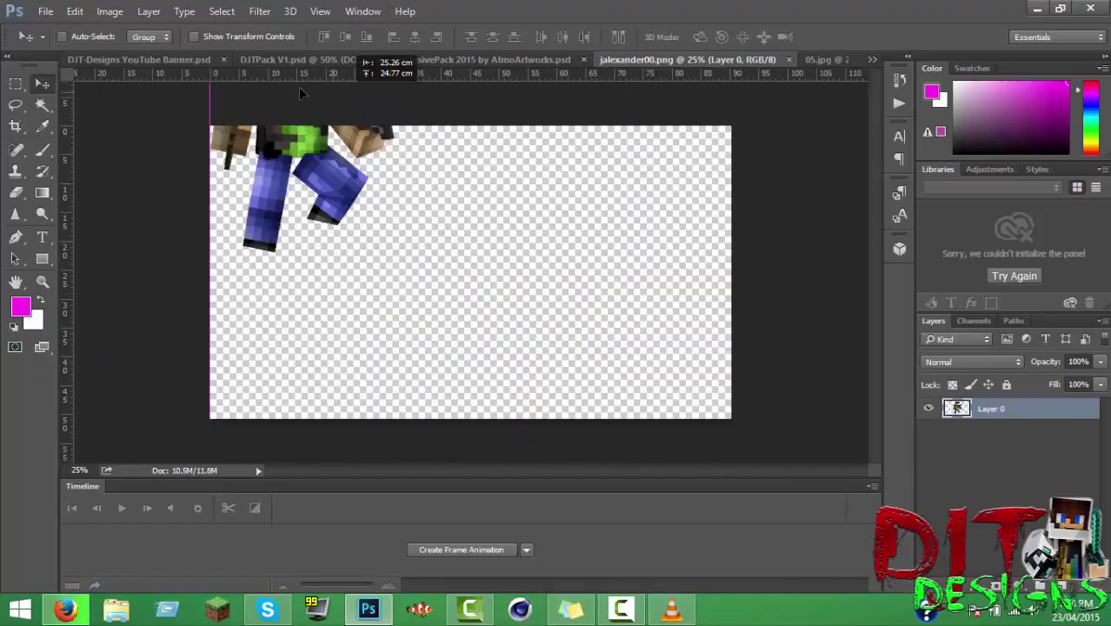
{"action": "key", "text": "ctrl+n"}
{"action": "type", "text": "PP"}
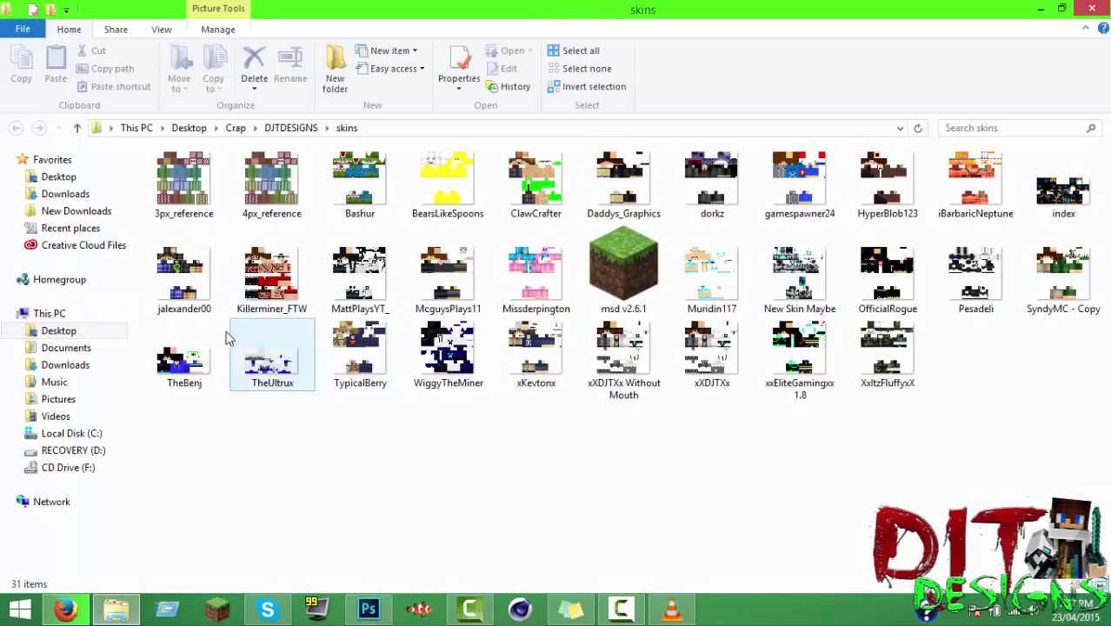
{"action": "left_click", "coordinate": [180, 308]}
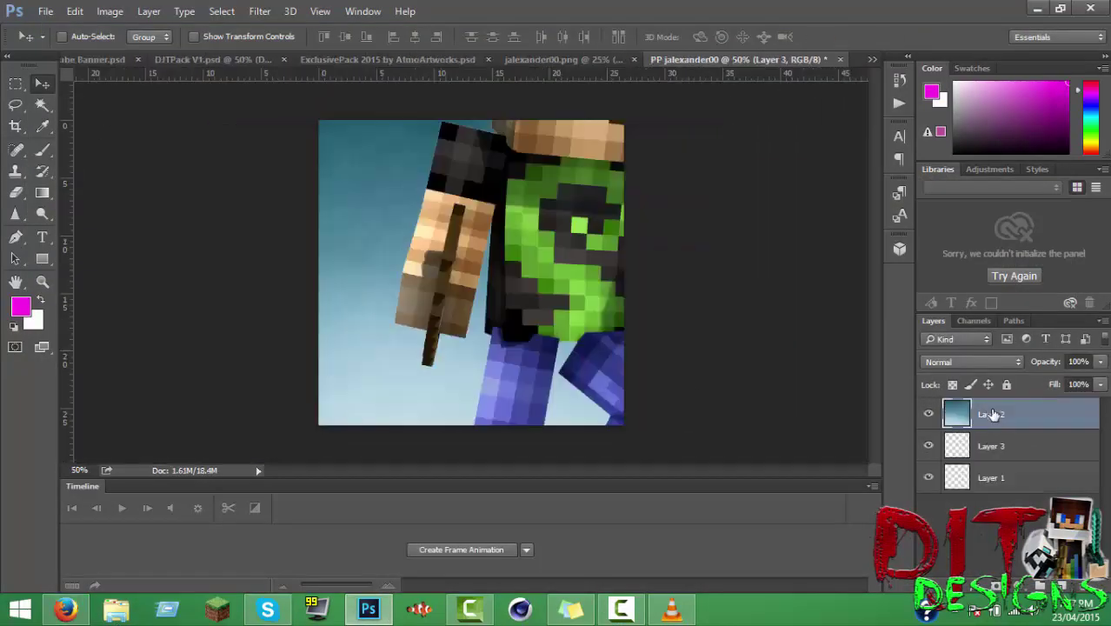
Scale the gradient background layer to fit the square profile picture canvas.
{"action": "key", "text": "ctrl+t"}
{"action": "left_click_drag", "start_coordinate": [738, 93], "coordinate": [269, 408]}
{"action": "key", "text": "Return"}
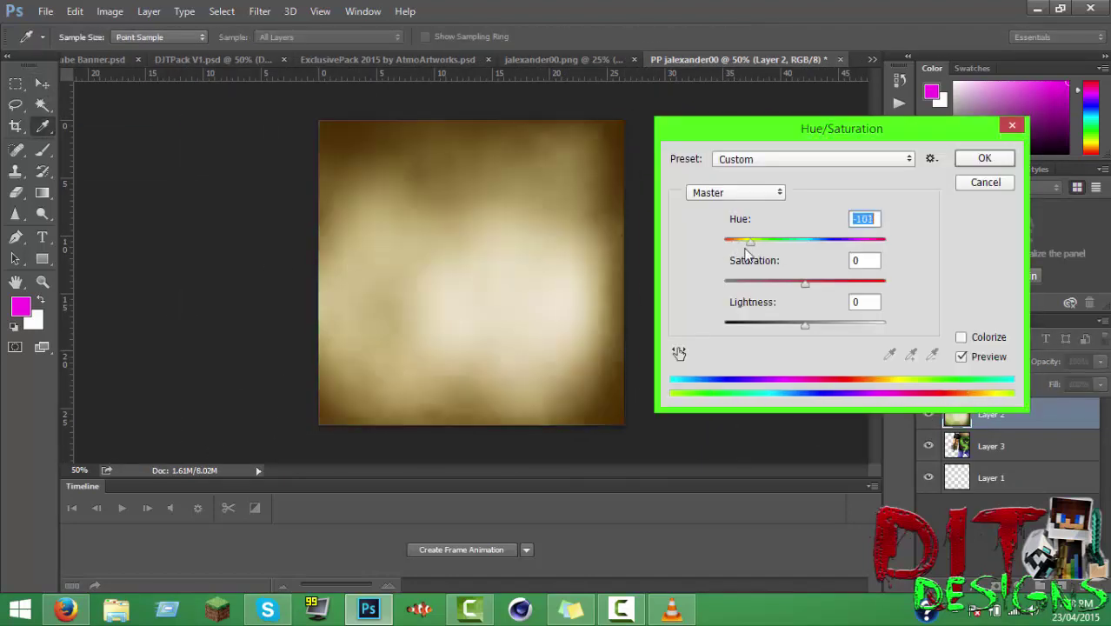
Shift the gradient layer's hue to red with Hue/Saturation and set its blend mode to Soft Light.
{"action": "left_click_drag", "start_coordinate": [749, 240], "coordinate": [737, 241]}
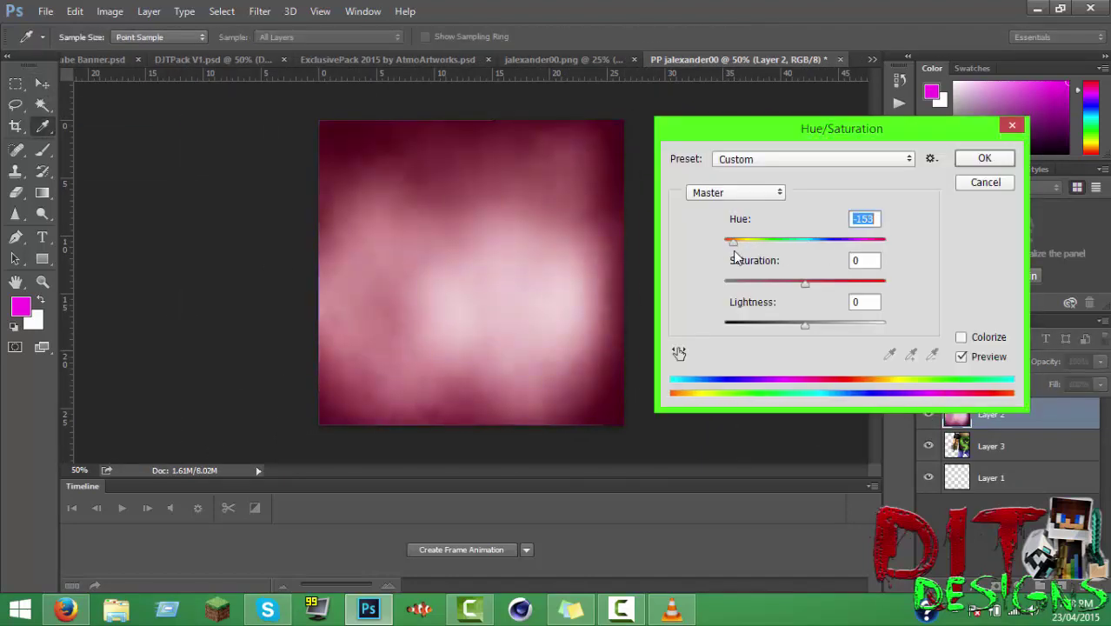
{"action": "key", "text": "Return"}
{"action": "left_click", "coordinate": [972, 362]}
{"action": "left_click", "coordinate": [957, 241]}
Scale down the character render on Layer 3 and position it to fill the square canvas from the head to the knees.
{"action": "left_click", "coordinate": [991, 446]}
{"action": "key", "text": "ctrl+t"}
{"action": "left_click_drag", "start_coordinate": [496, 239], "coordinate": [417, 283]}
{"action": "left_click_drag", "start_coordinate": [513, 410], "coordinate": [429, 247]}
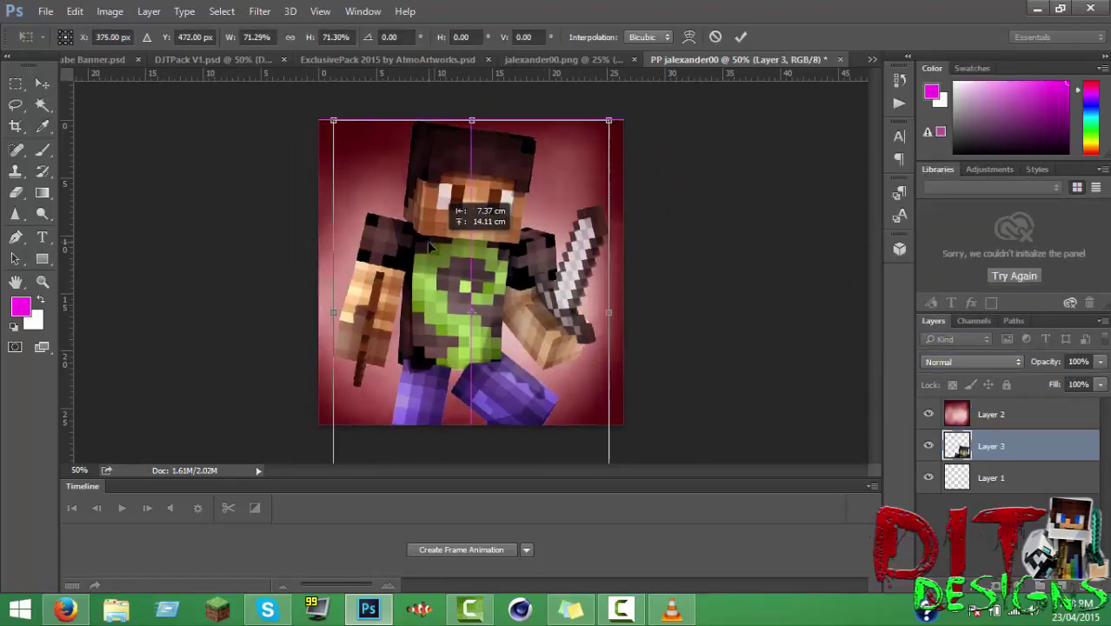
{"action": "left_click_drag", "start_coordinate": [526, 256], "coordinate": [554, 205]}
{"action": "key", "text": "Return"}
Apply a layer style to the red gradient layer that gives the picture a thin light border.
{"action": "left_click", "coordinate": [1025, 414]}
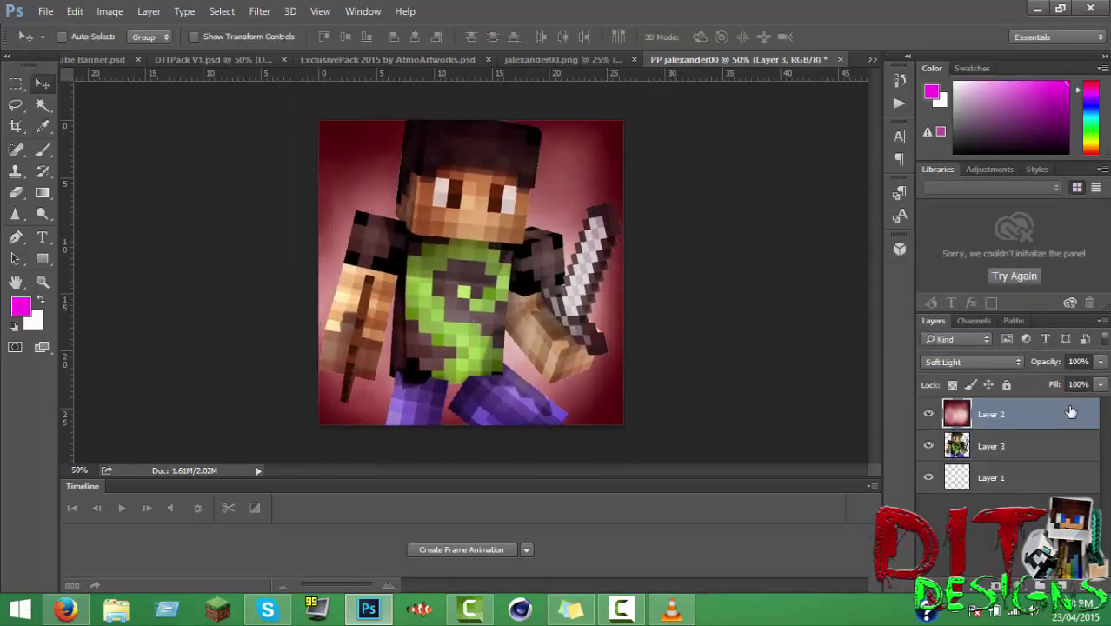
{"action": "double_click", "coordinate": [1061, 414]}
{"action": "key", "text": "Return"}
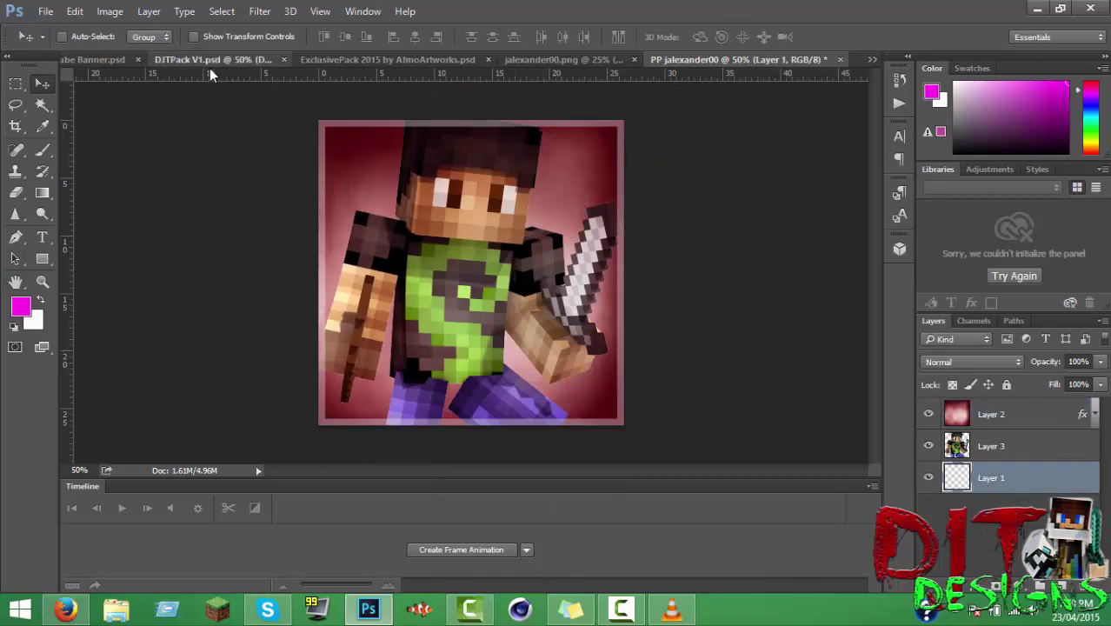
Copy the dark Layer 4 background from the Vanilla group of DJTPack V1 beneath the character and crop it to the canvas.
{"action": "left_click", "coordinate": [212, 61]}
{"action": "left_click", "coordinate": [961, 482]}
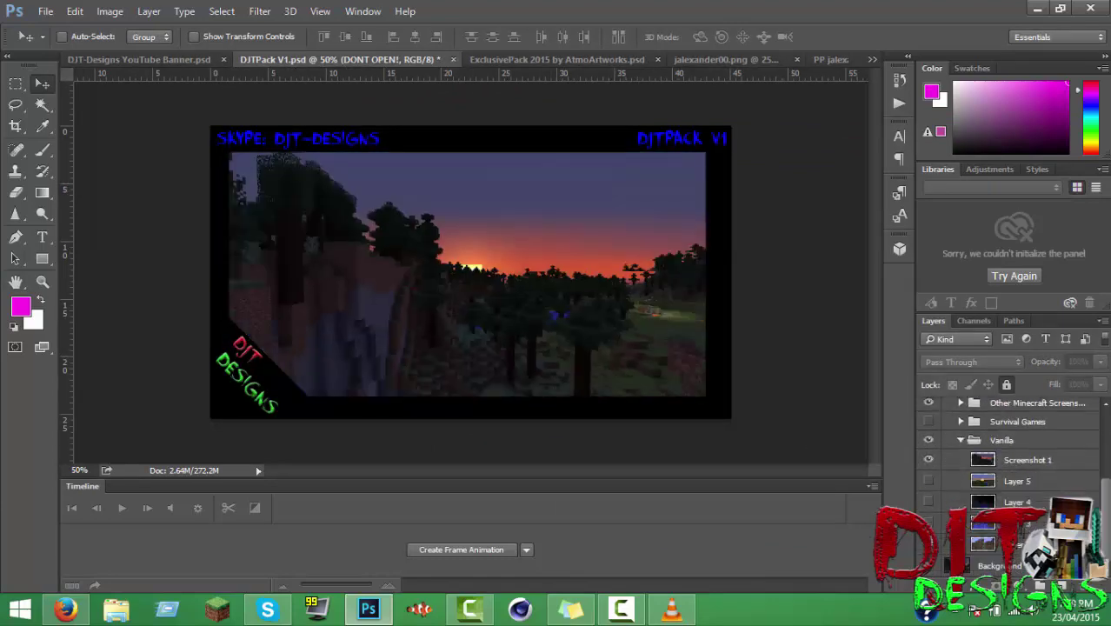
{"action": "left_click", "coordinate": [987, 503]}
{"action": "left_click_drag", "start_coordinate": [987, 502], "coordinate": [709, 226]}
{"action": "left_click", "coordinate": [109, 11]}
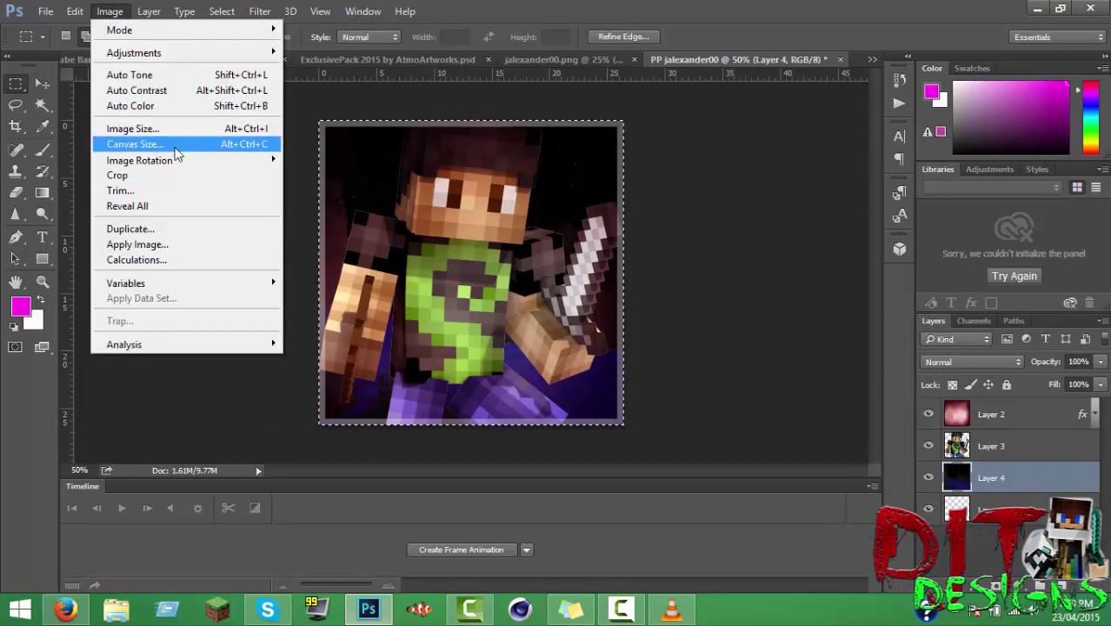
{"action": "left_click", "coordinate": [40, 81]}
{"action": "key", "text": "ctrl+t"}
Give the dark background layer an edge Inner Glow in Screen mode with 35% opacity, 100% choke and 15 px size.
{"action": "double_click", "coordinate": [1073, 478]}
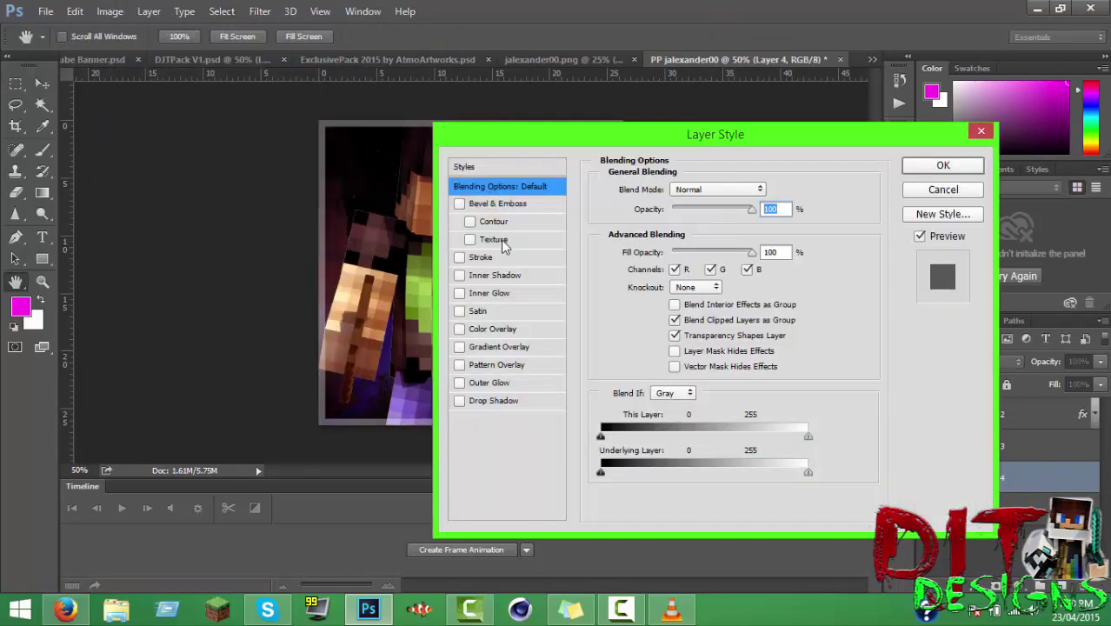
{"action": "left_click", "coordinate": [488, 293]}
{"action": "key", "text": "Return"}
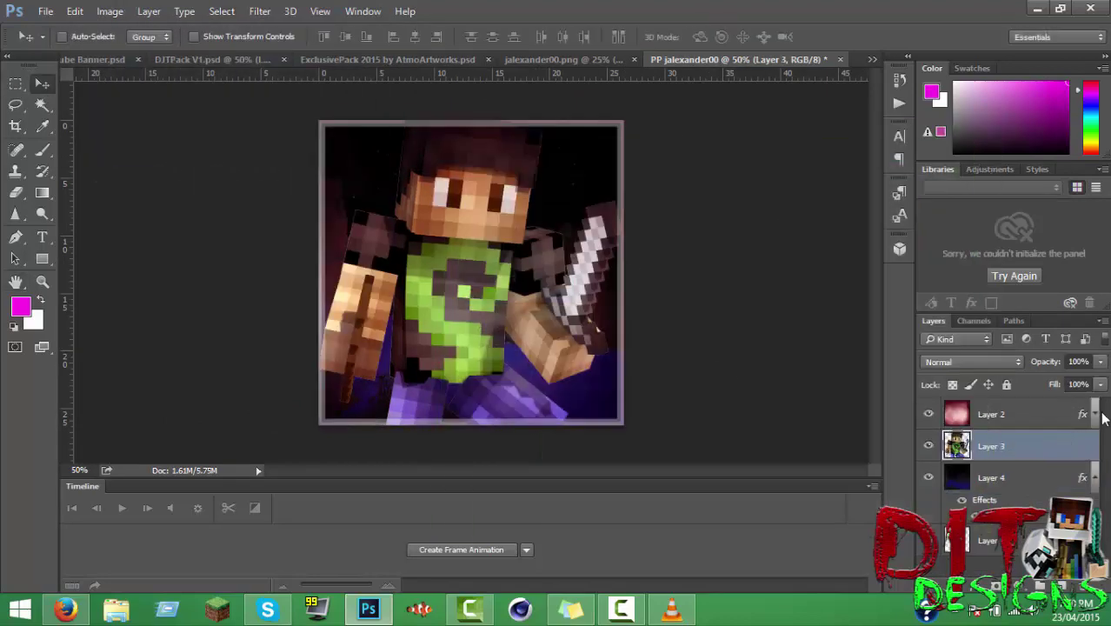
{"action": "double_click", "coordinate": [1073, 478]}
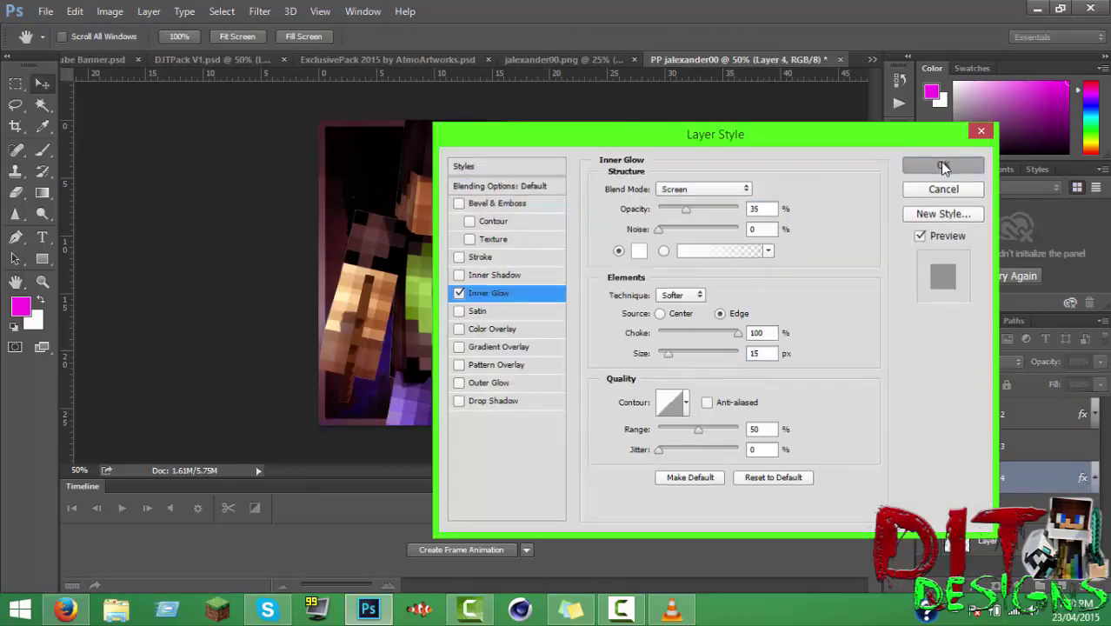
{"action": "left_click", "coordinate": [943, 167]}
Add a black Multiply Inner Shadow to the dark background layer with 50% opacity, 3 px distance and 7 px size.
{"action": "double_click", "coordinate": [1068, 480]}
{"action": "left_click_drag", "start_coordinate": [609, 134], "coordinate": [850, 156]}
{"action": "left_click", "coordinate": [735, 297]}
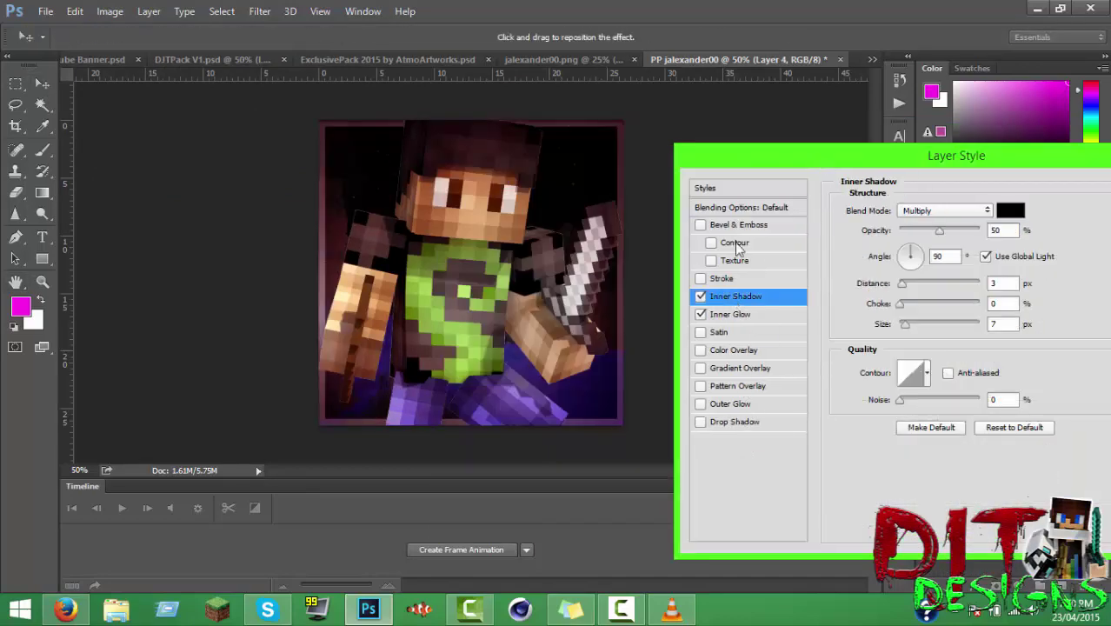
{"action": "key", "text": "Return"}
Apply Bevel & Emboss and Outer Glow effects to the character layer.
{"action": "double_click", "coordinate": [1069, 508]}
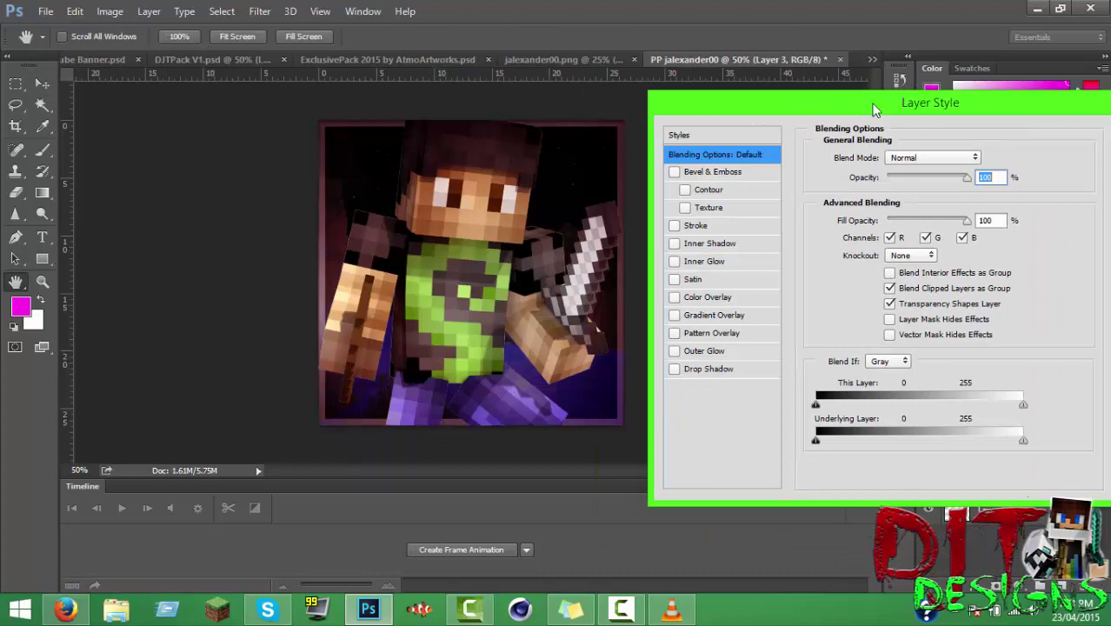
{"action": "left_click", "coordinate": [708, 189]}
{"action": "left_click", "coordinate": [975, 131]}
Paint the sword blade white with a 26 px brush on a new layer above the character and change that layer's blend mode.
{"action": "key", "text": "ctrl+shift+alt+n"}
{"action": "key", "text": "b"}
{"action": "left_click", "coordinate": [70, 36]}
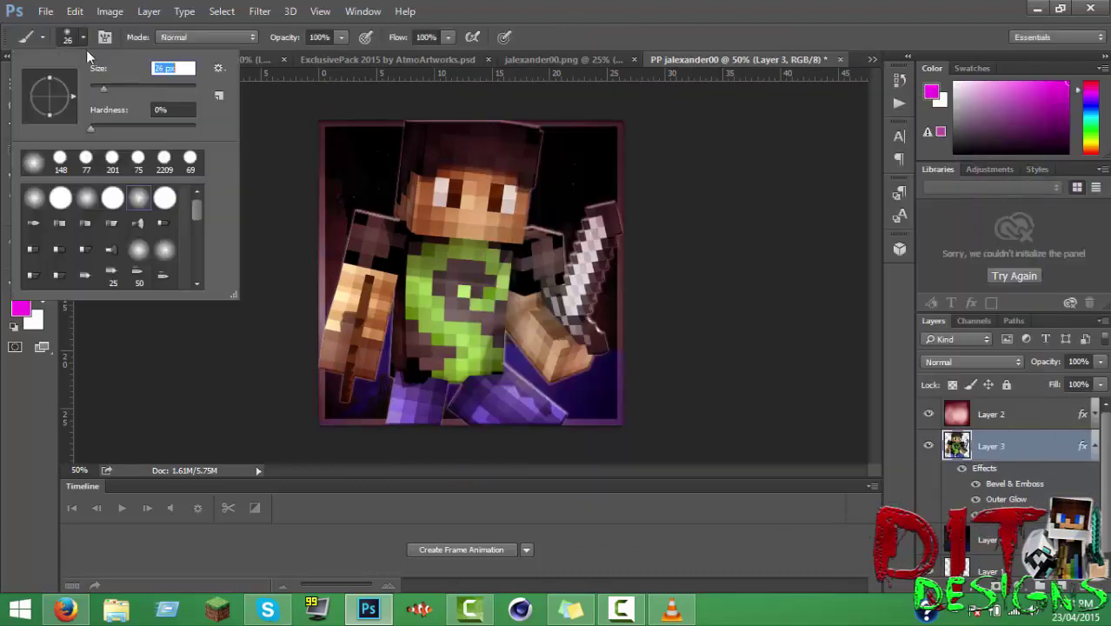
{"action": "key", "text": "Escape"}
{"action": "left_click", "coordinate": [26, 313]}
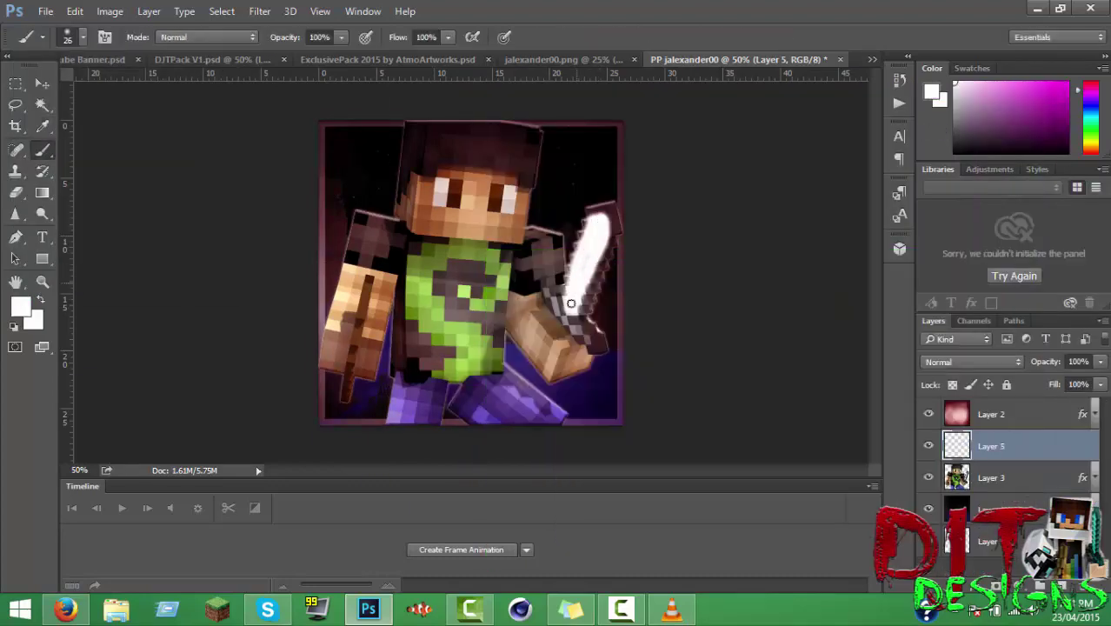
{"action": "left_click_drag", "start_coordinate": [571, 304], "coordinate": [567, 261]}
{"action": "left_click", "coordinate": [972, 362]}
{"action": "left_click", "coordinate": [948, 193]}
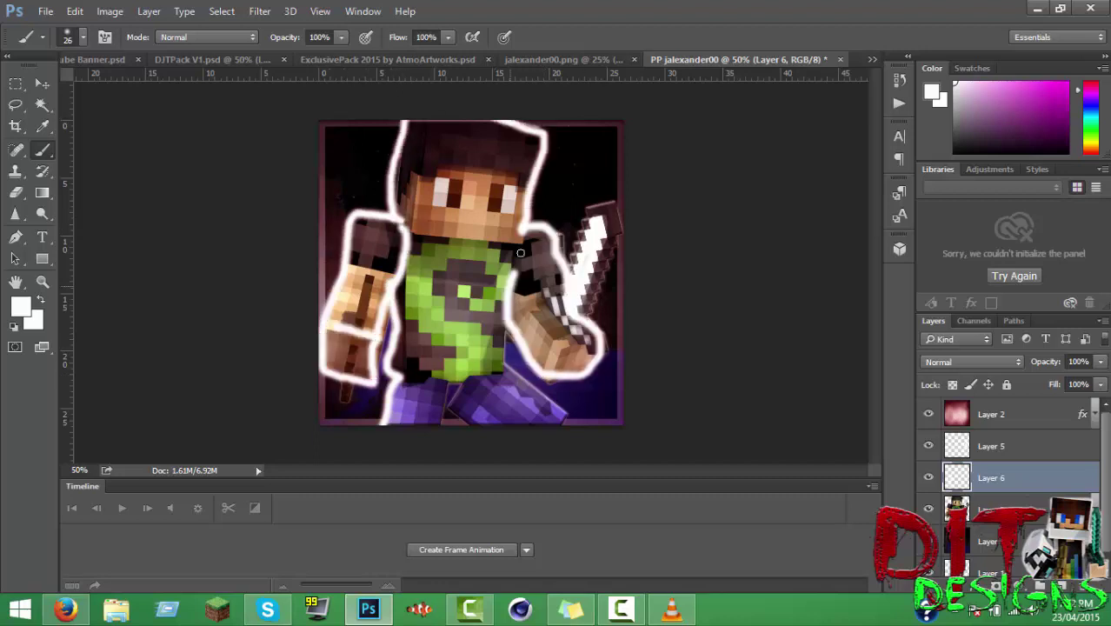
Set the painted white outline layer around the character to Overlay at 50% opacity.
{"action": "left_click", "coordinate": [972, 362]}
{"action": "left_click", "coordinate": [956, 206]}
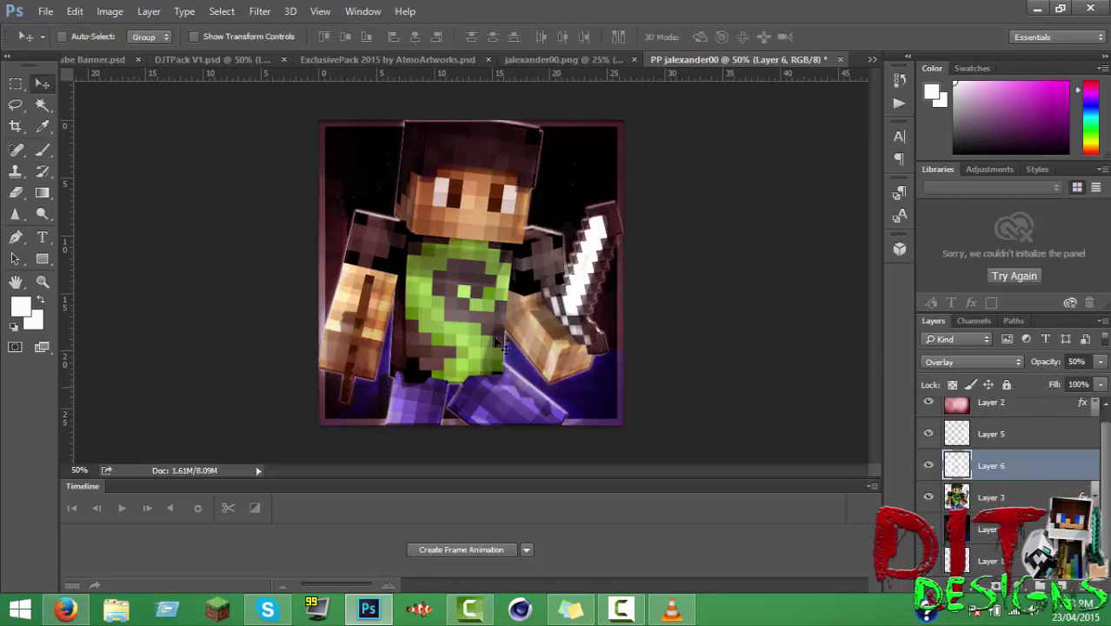
{"action": "left_click", "coordinate": [68, 36]}
{"action": "left_click", "coordinate": [494, 393]}
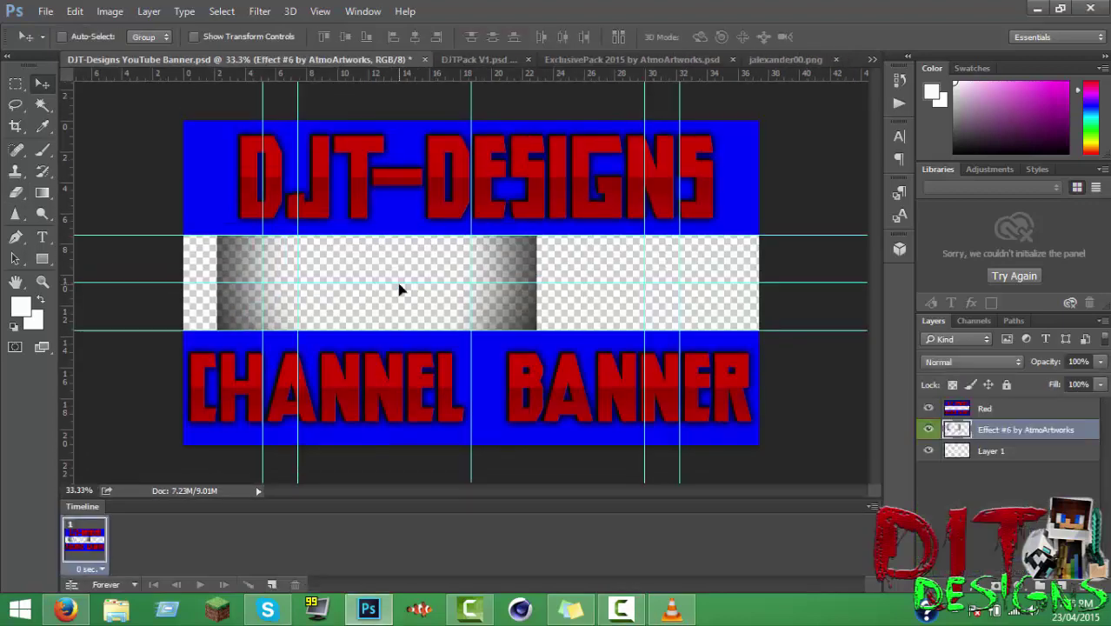
Stretch the Effect #6 by AtmoArtworks layer across the full width of the channel banner's transparent middle strip.
{"action": "key", "text": "ctrl+t"}
{"action": "left_click_drag", "start_coordinate": [217, 282], "coordinate": [182, 283]}
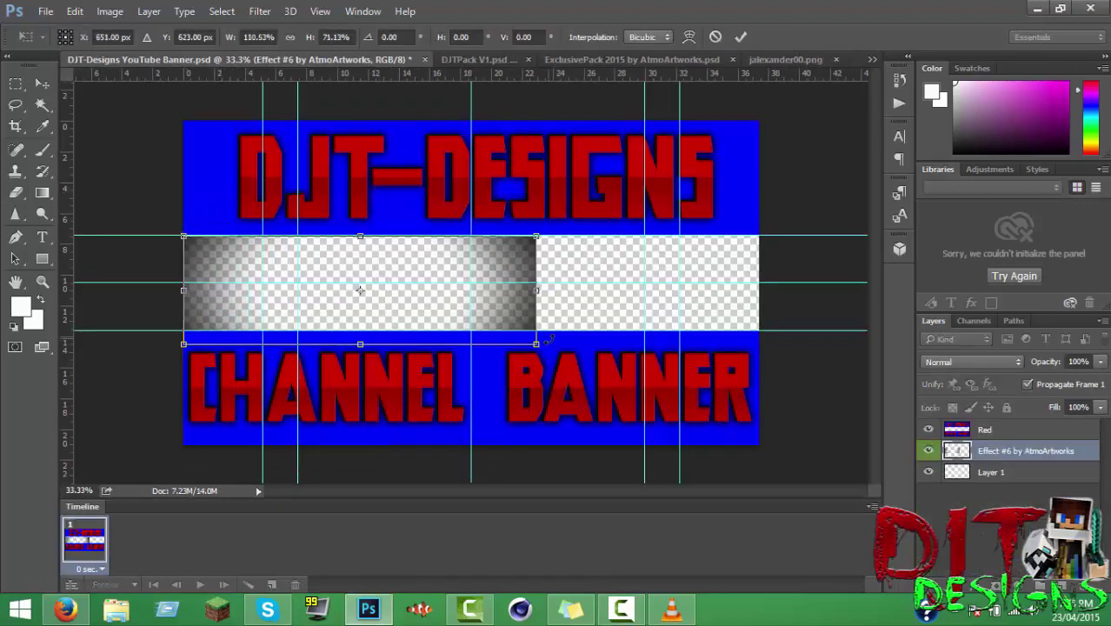
{"action": "left_click_drag", "start_coordinate": [536, 283], "coordinate": [758, 283]}
{"action": "key", "text": "Return"}
Paint soft black edges around the banner's middle strip with a 170 px brush on a new layer above the Effect #6 layer.
{"action": "left_click", "coordinate": [83, 38]}
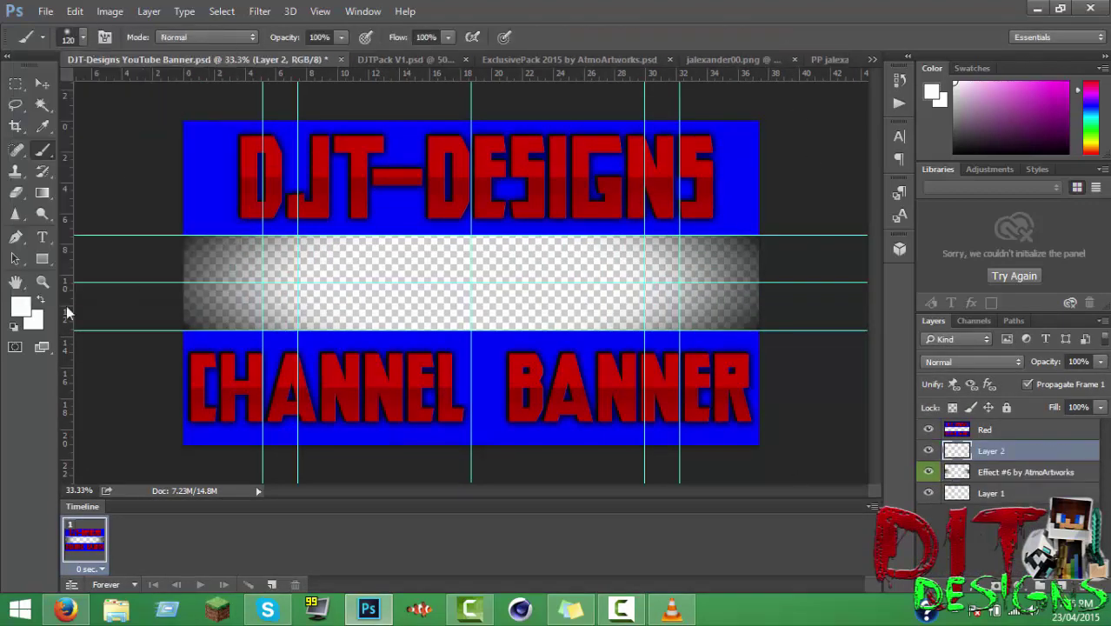
{"action": "key", "text": "d"}
{"action": "left_click", "coordinate": [217, 337]}
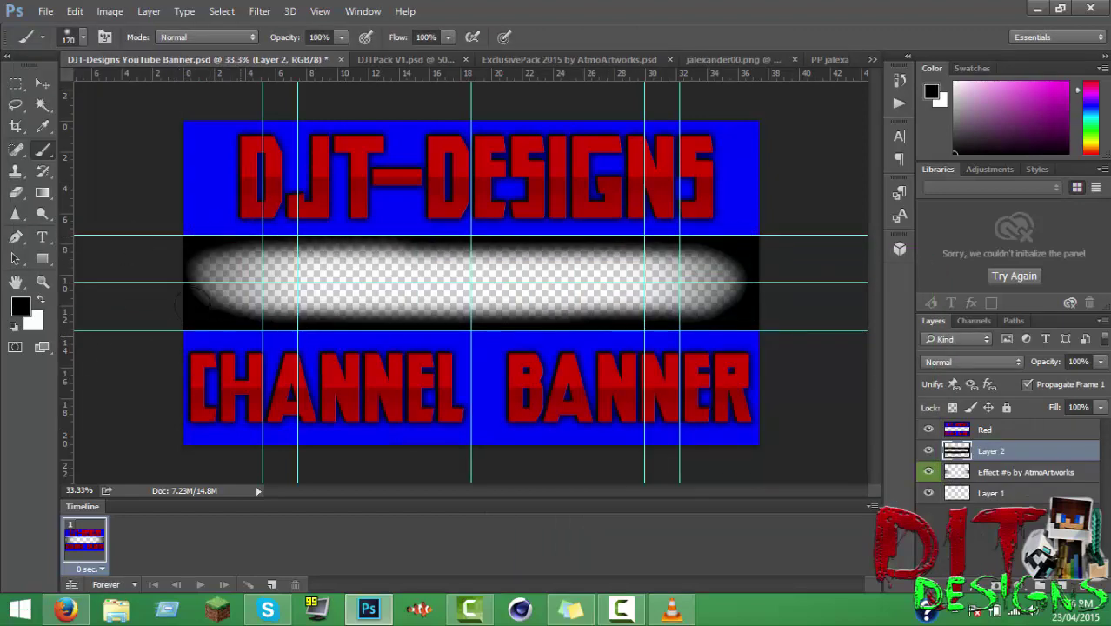
Place the character render in the banner's middle strip, scaled to about 40% and just past the centre guide.
{"action": "left_click", "coordinate": [972, 362]}
{"action": "left_click", "coordinate": [956, 188]}
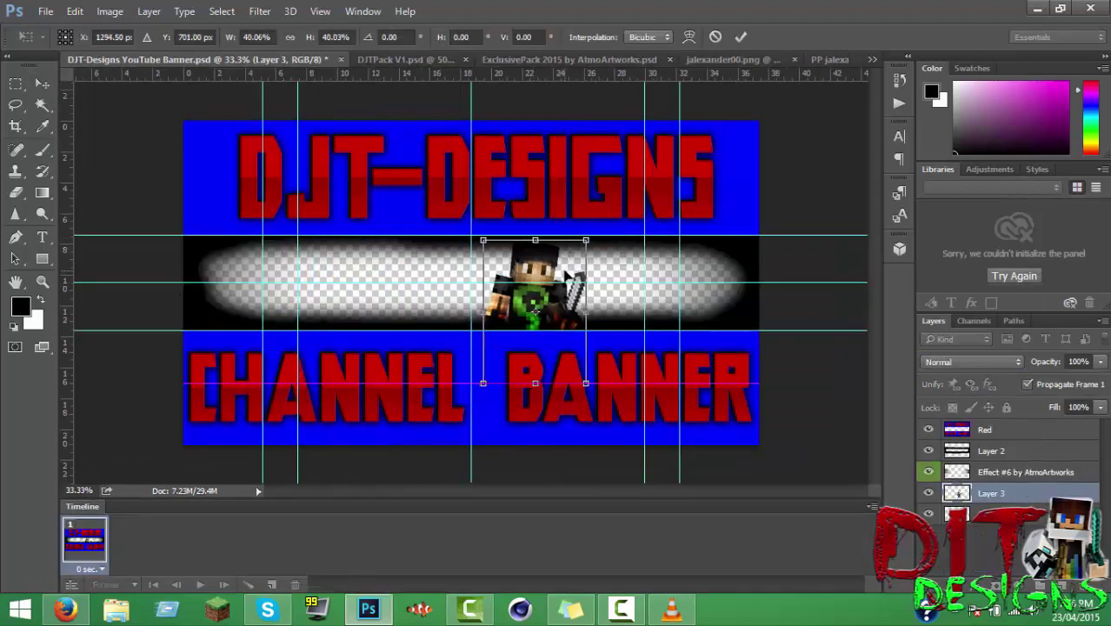
{"action": "key", "text": "Return"}
Paint the sword blade white with a 29 px brush on a new layer above the character and set that layer to Overlay.
{"action": "key", "text": "ctrl+shift+alt+n"}
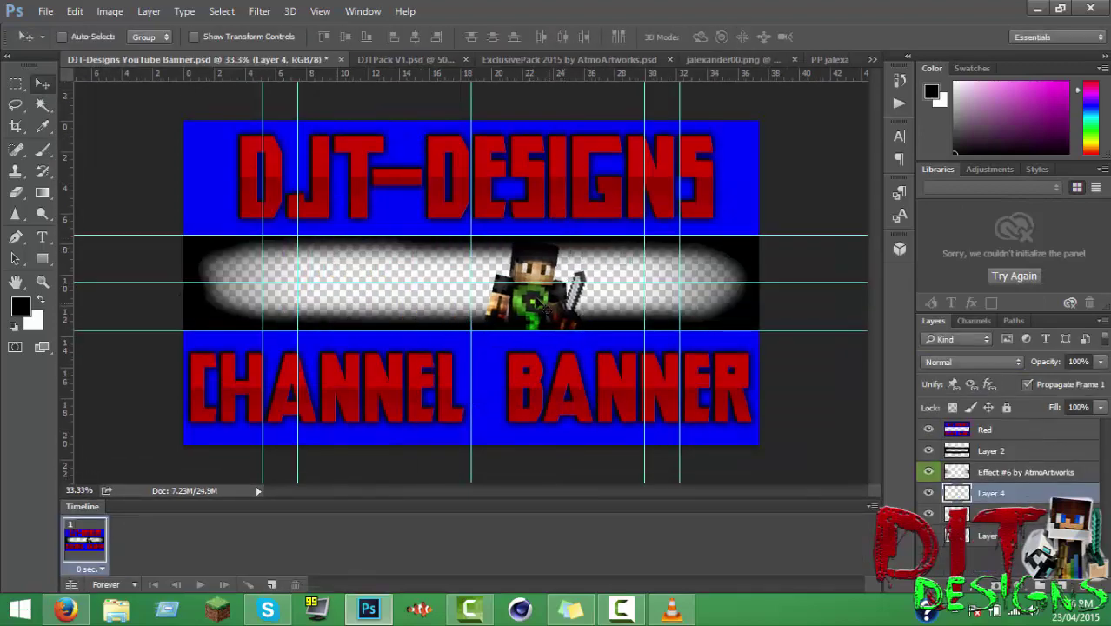
{"action": "key", "text": "ctrl+plus"}
{"action": "key", "text": "x"}
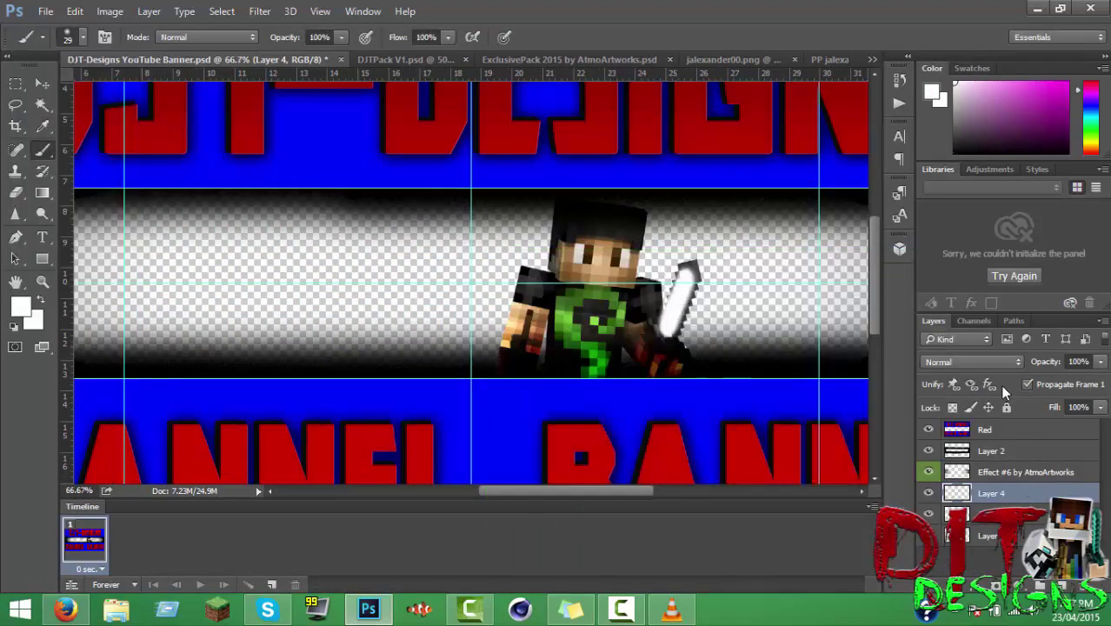
{"action": "key", "text": "v"}
{"action": "key", "text": "ctrl+minus"}
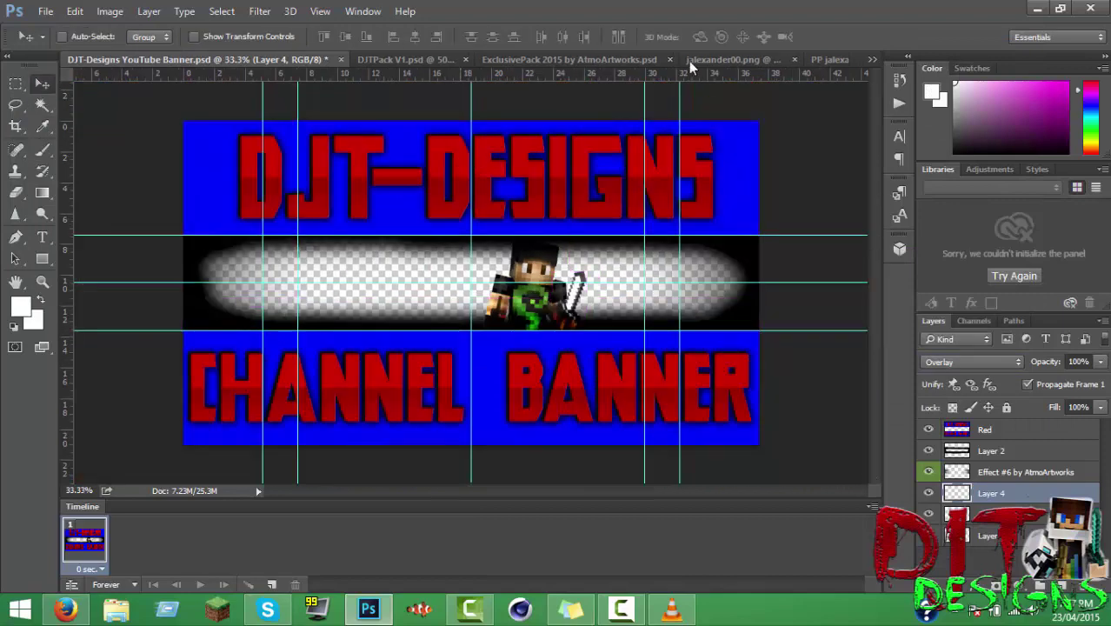
Apply Bevel & Emboss and Outer Glow effects to the banner's character layer.
{"action": "double_click", "coordinate": [964, 466]}
{"action": "left_click", "coordinate": [531, 360]}
{"action": "key", "text": "Return"}
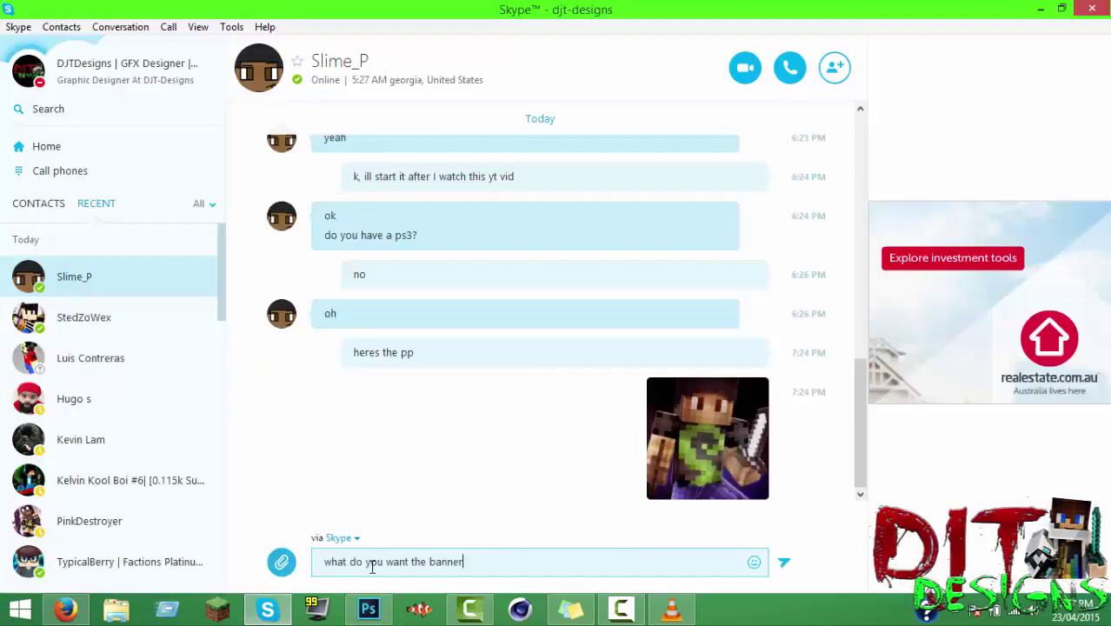
Ask the client in the Skype chat "what do you want the banner text to say?" and return to Photoshop.
{"action": "type", "text": "text to say?"}
{"action": "key", "text": "Return"}
{"action": "left_click", "coordinate": [367, 610]}
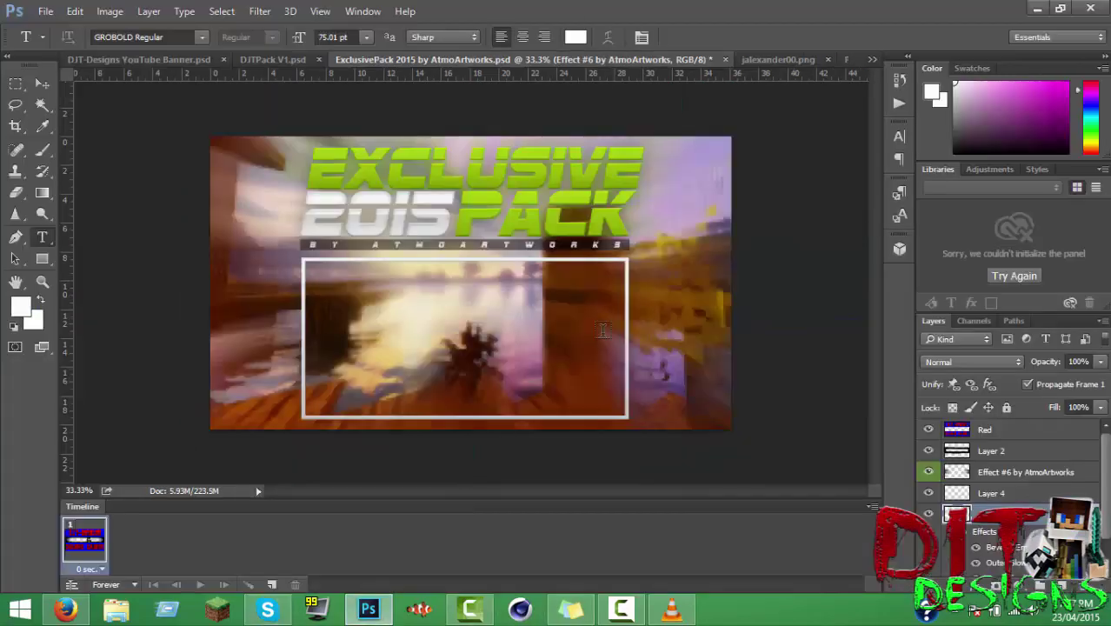
Bring the Epic Screenshot #8 by AtmoArtworks layer into the banner document and fit it across the middle strip.
{"action": "key", "text": "v"}
{"action": "left_click_drag", "start_coordinate": [465, 330], "coordinate": [644, 260]}
{"action": "key", "text": "ctrl+t"}
{"action": "key", "text": "Return"}
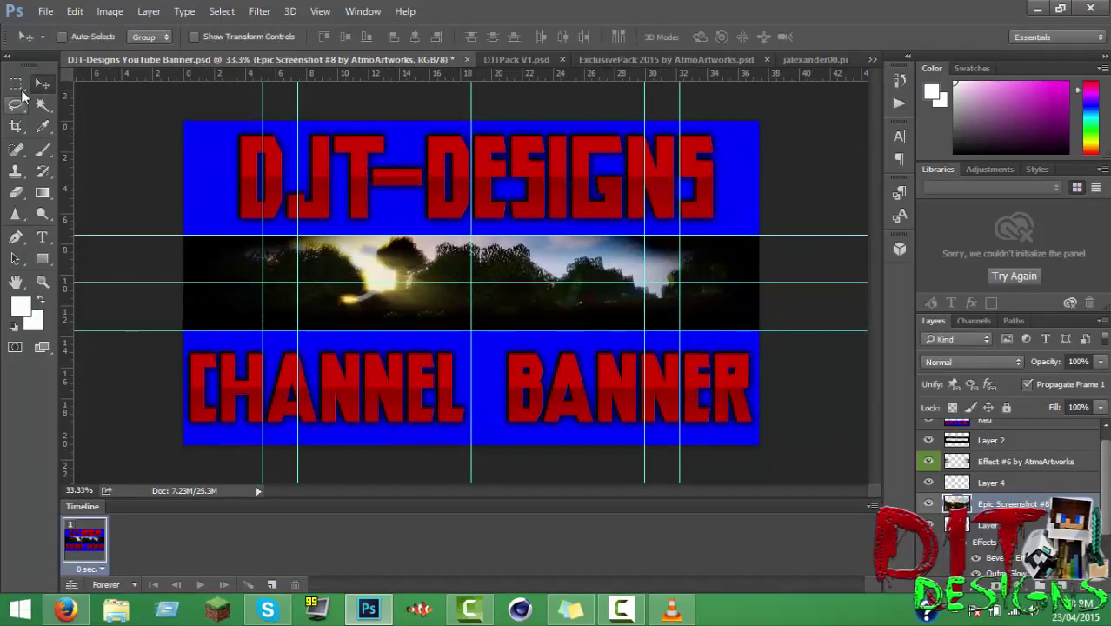
Select the banner's middle strip and try to crop the document to it.
{"action": "left_click_drag", "start_coordinate": [779, 250], "coordinate": [758, 250]}
{"action": "left_click", "coordinate": [109, 11]}
{"action": "left_click", "coordinate": [136, 179]}
{"action": "left_click", "coordinate": [221, 11]}
{"action": "left_click", "coordinate": [223, 75]}
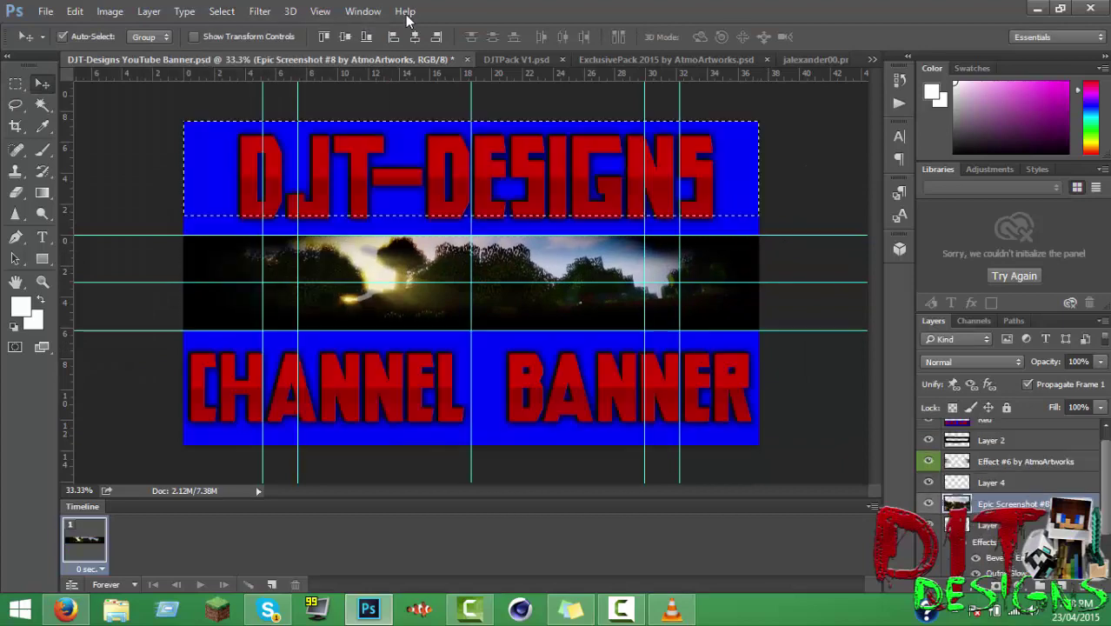
Try to trim the document's transparent pixels on all four sides and crop it to the strip, and undo the crop.
{"action": "key", "text": "alt+i"}
{"action": "key", "text": "Down"}
{"action": "key", "text": "Return"}
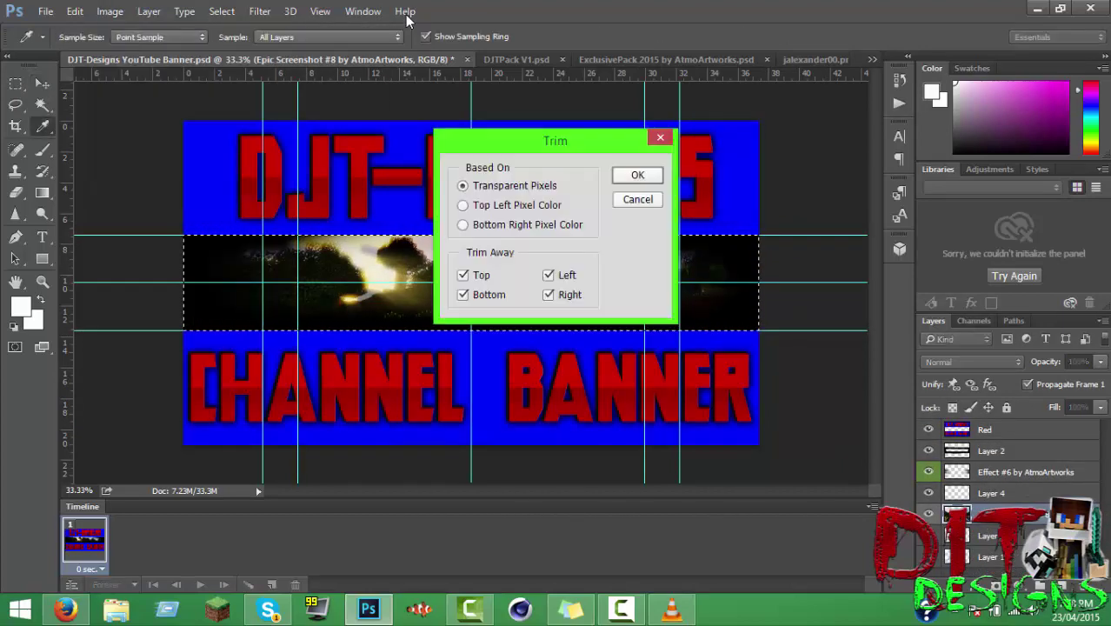
{"action": "key", "text": "Return"}
{"action": "key", "text": "alt+i"}
{"action": "key", "text": "v"}
{"action": "key", "text": "alt+i"}
{"action": "key", "text": "Return"}
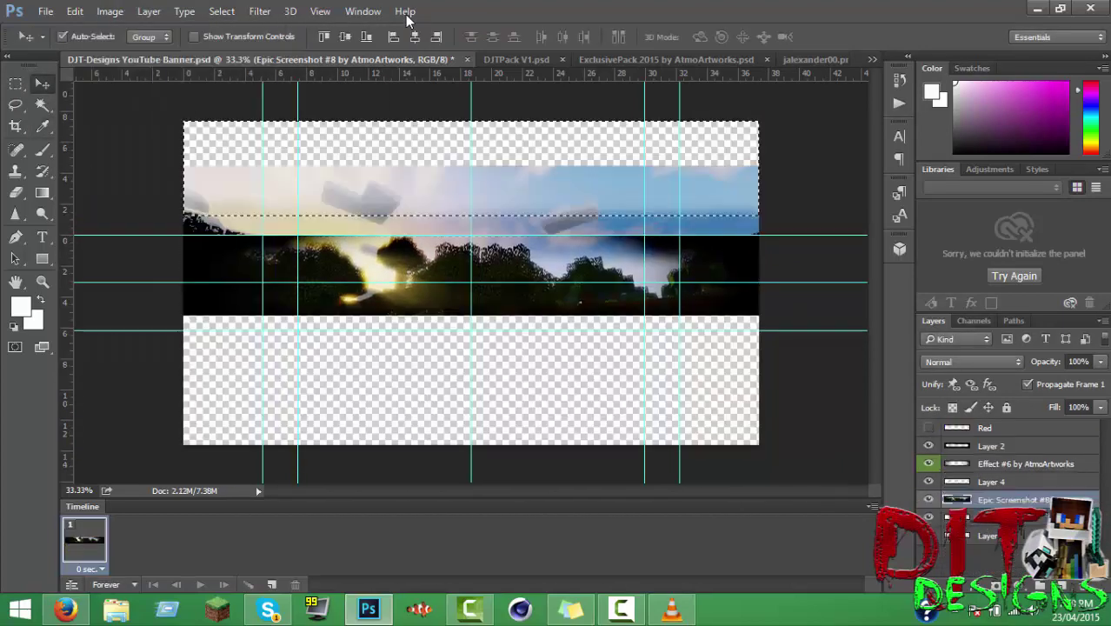
{"action": "key", "text": "ctrl+z"}
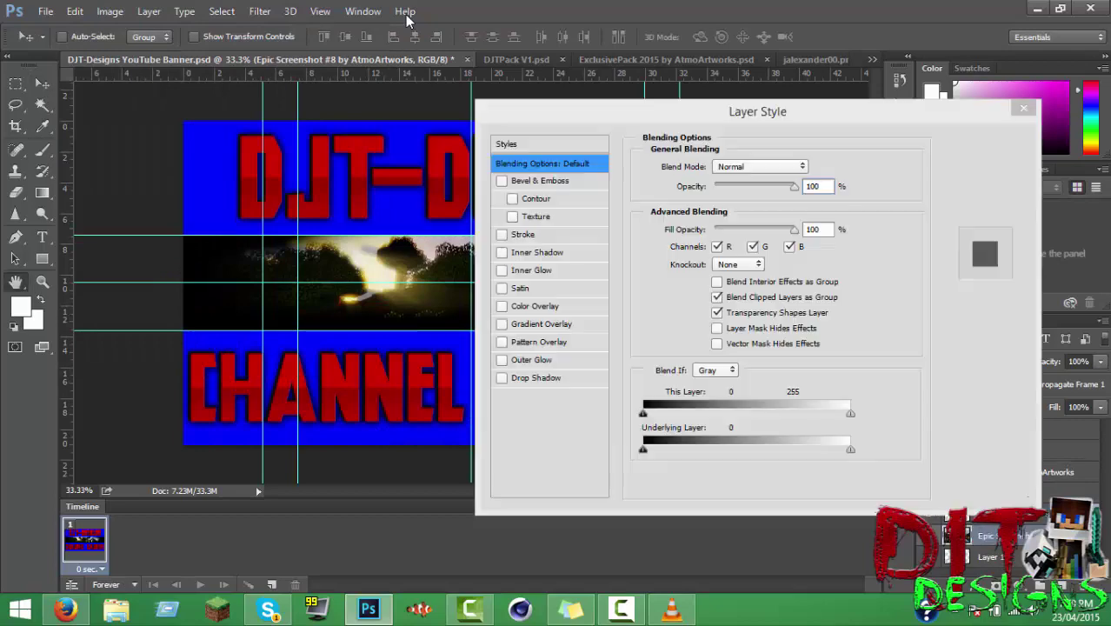